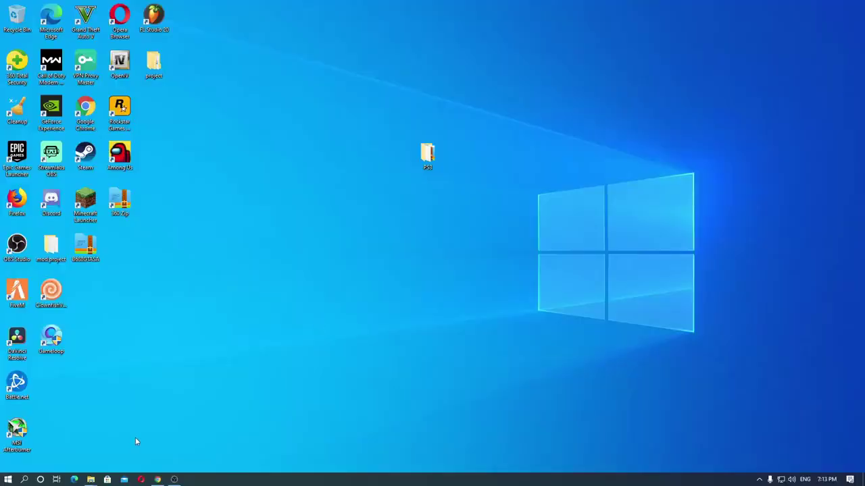
Switch to Chrome and look through the RPCS3 compatibility list's status categories and game entries
click(158, 480)
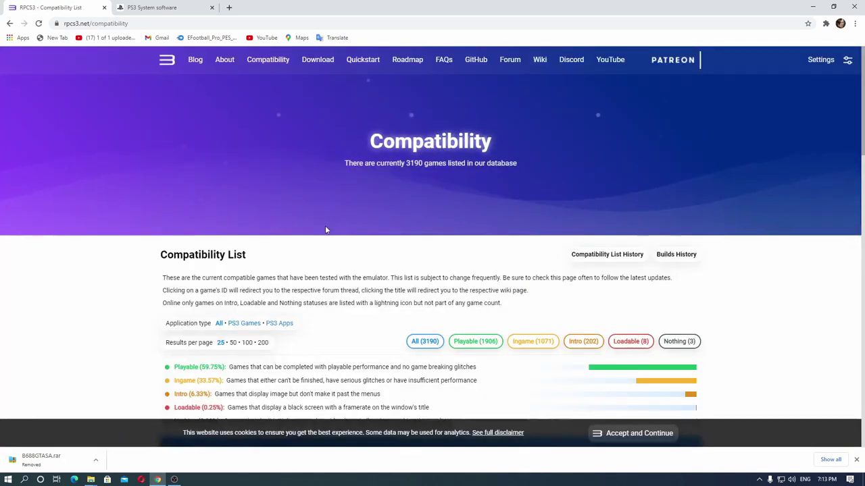
scroll(326, 203, down, 1)
scroll(324, 227, down, 1)
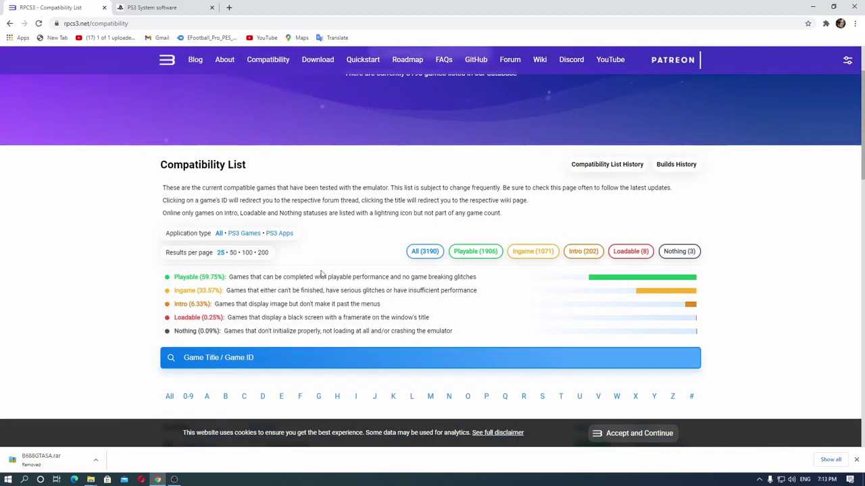
scroll(320, 239, down, 1)
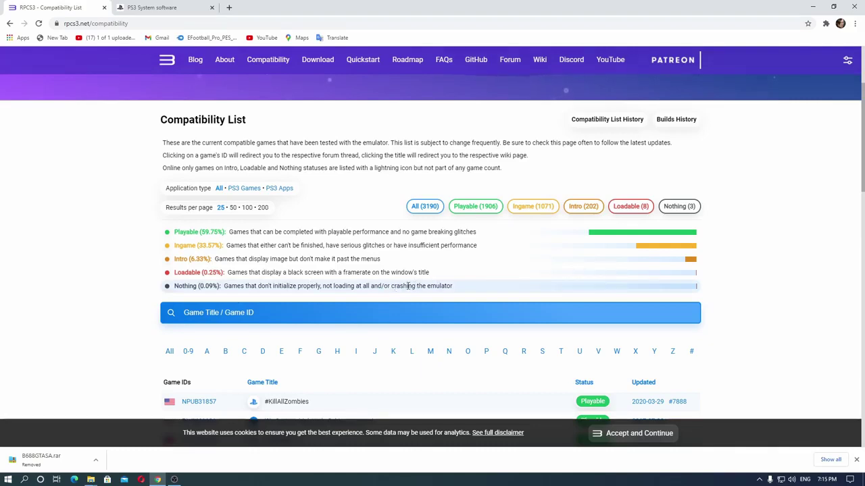
scroll(324, 305, down, 1)
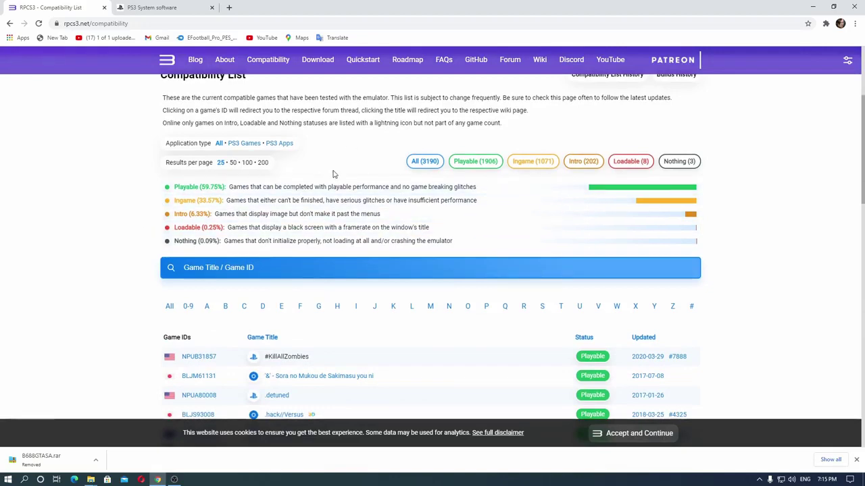
scroll(334, 172, down, 5)
scroll(291, 159, up, 3)
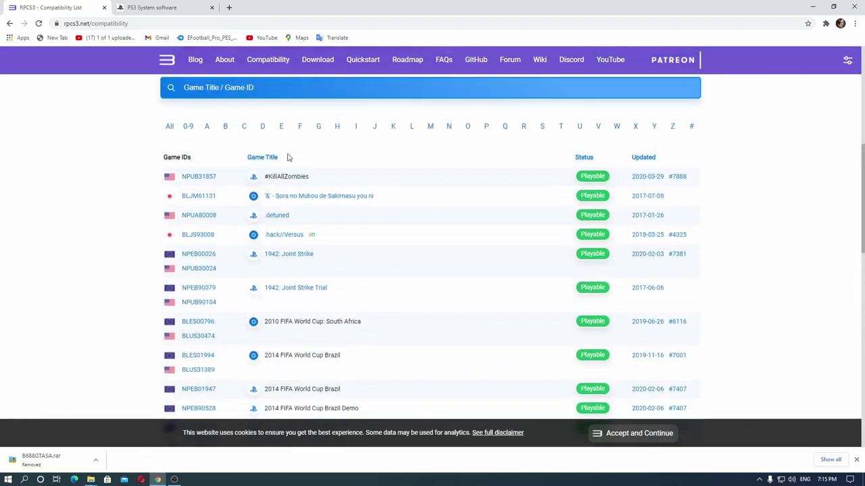
scroll(289, 156, down, 10)
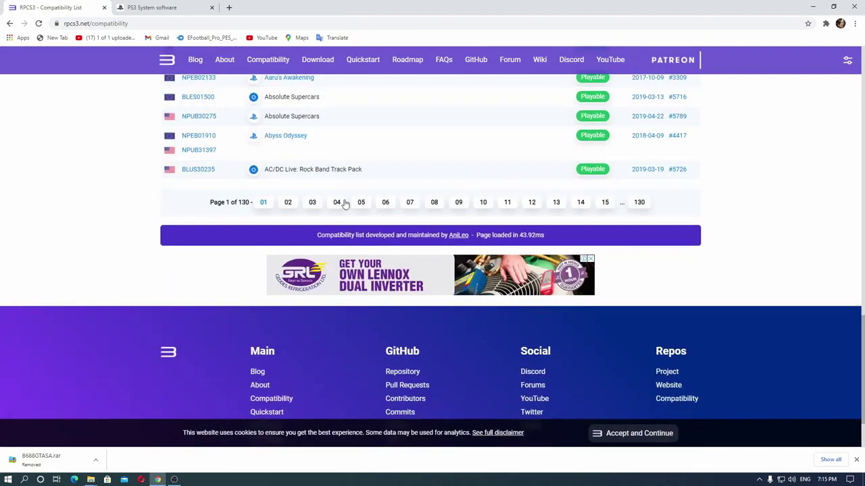
scroll(338, 204, up, 10)
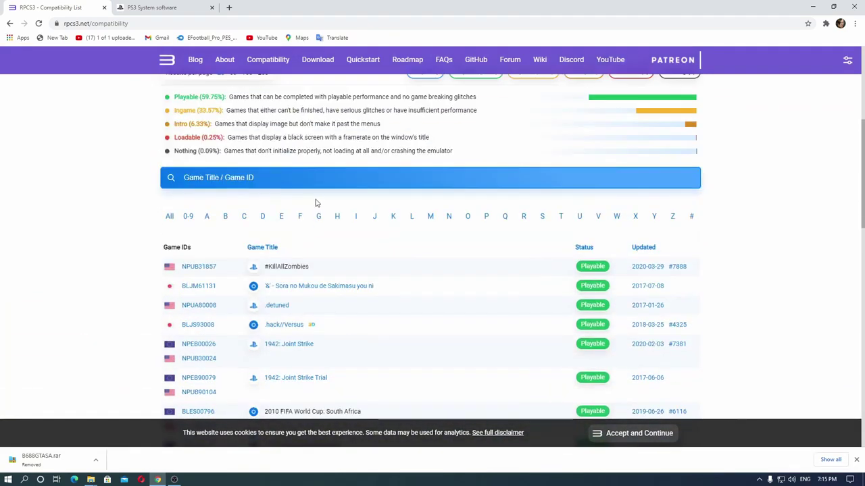
scroll(297, 198, down, 3)
scroll(274, 193, down, 1)
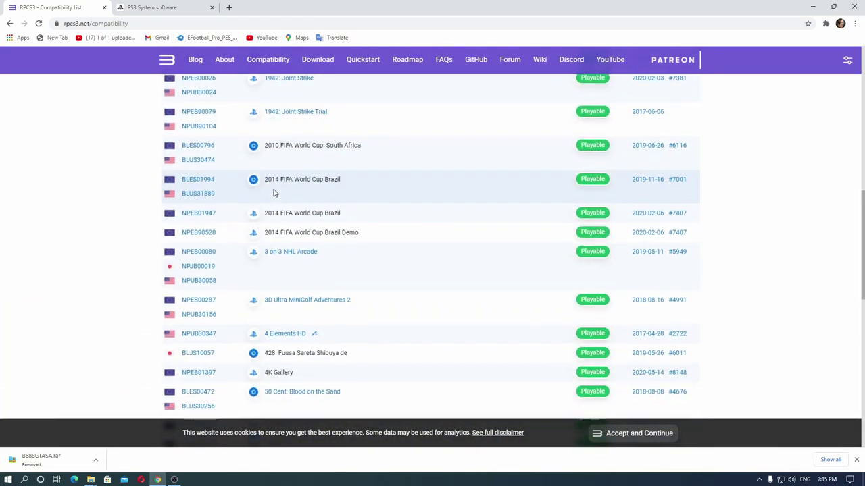
scroll(274, 193, down, 7)
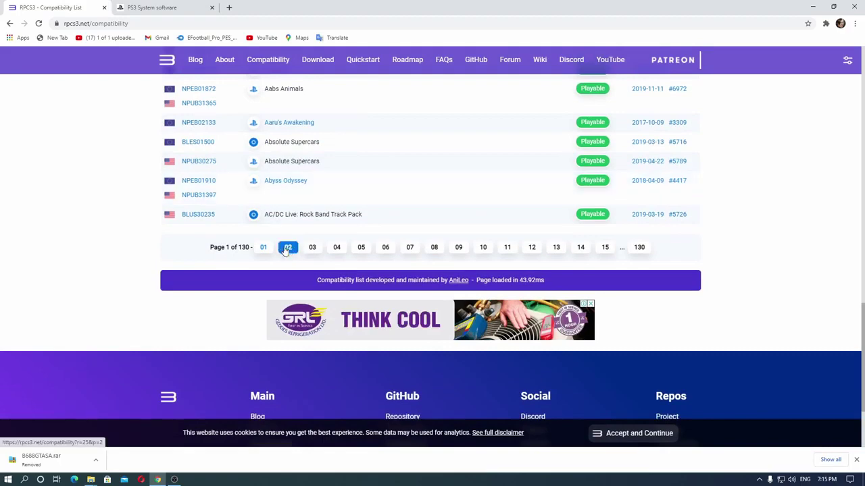
scroll(260, 151, up, 10)
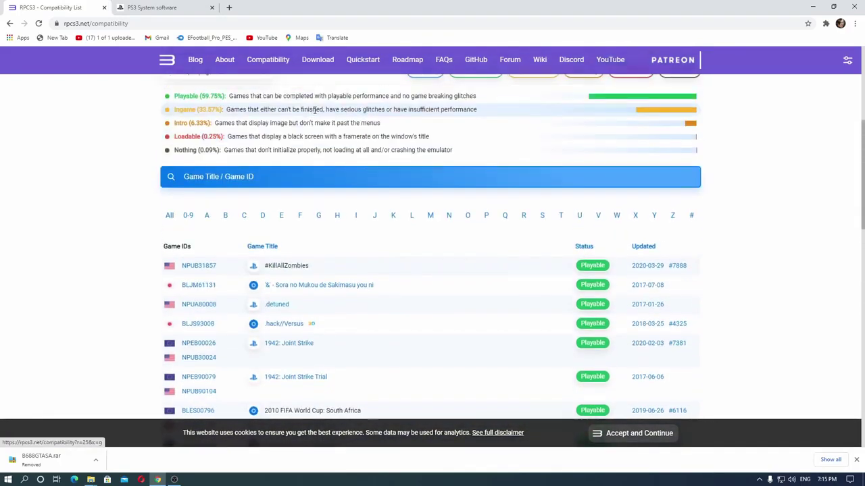
Search the compatibility list for "gta" and review the compatibility status of the Grand Theft Auto titles
scroll(314, 111, up, 3)
click(301, 358)
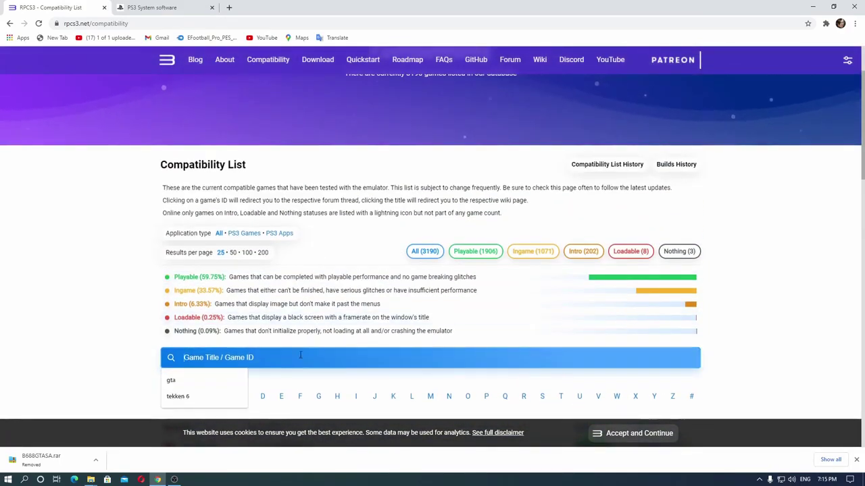
click(185, 379)
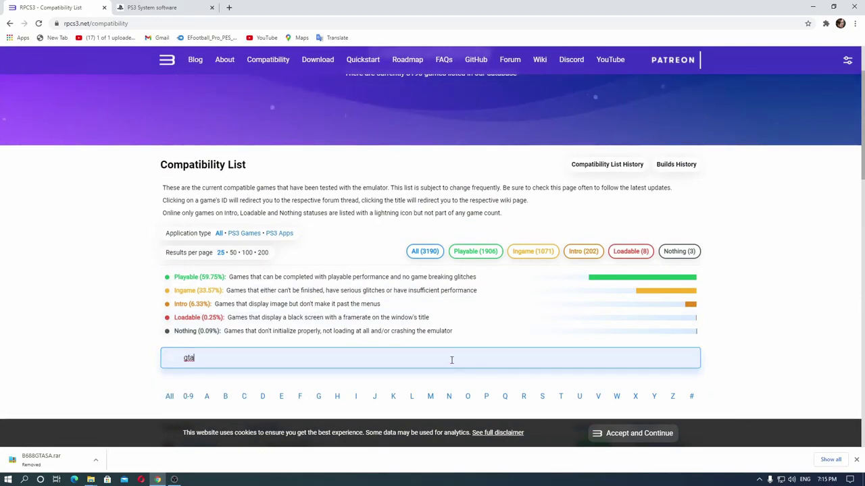
key(Return)
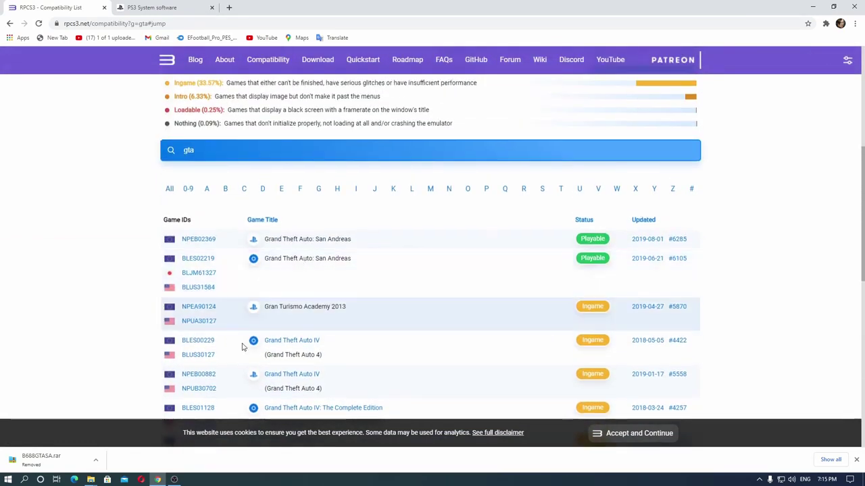
scroll(269, 314, down, 2)
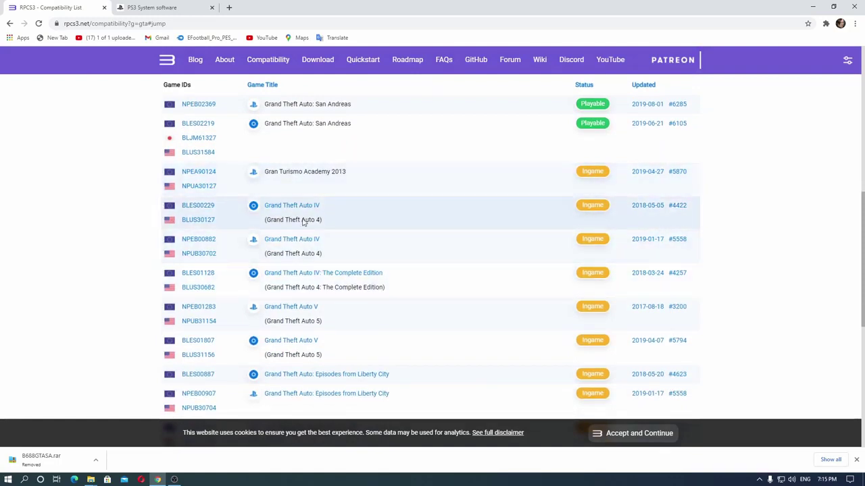
scroll(342, 313, down, 1)
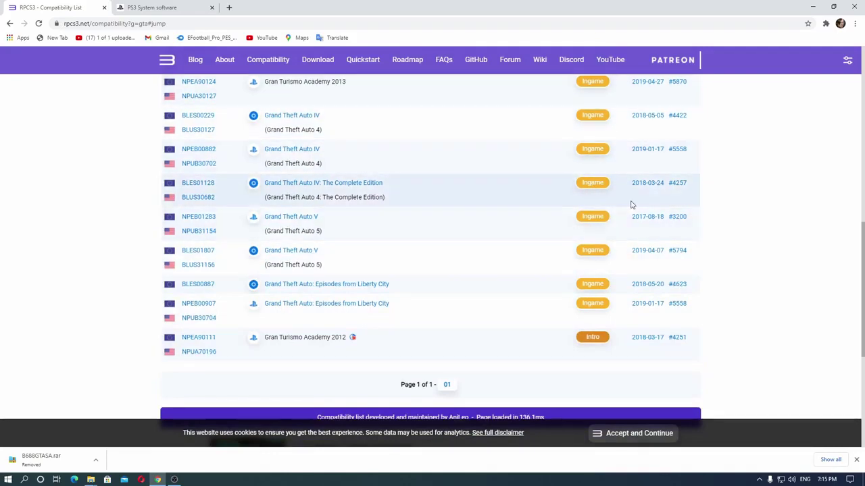
scroll(595, 328, up, 4)
scroll(581, 310, up, 1)
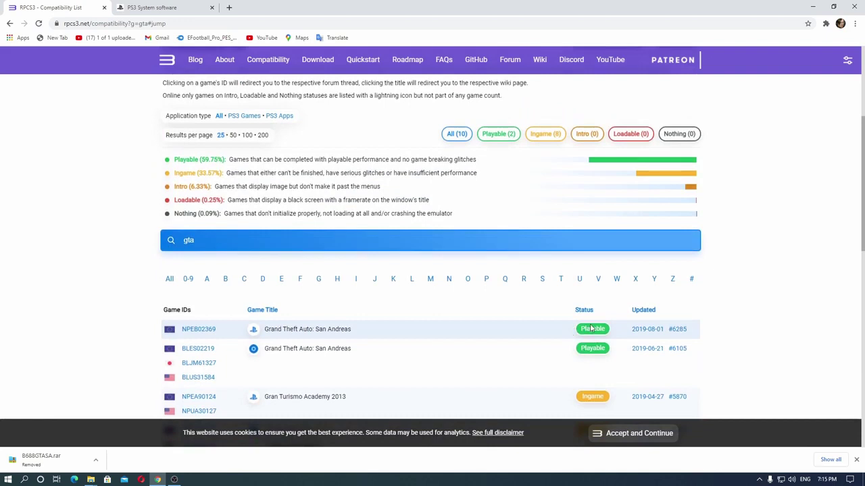
scroll(587, 321, down, 2)
scroll(580, 308, up, 1)
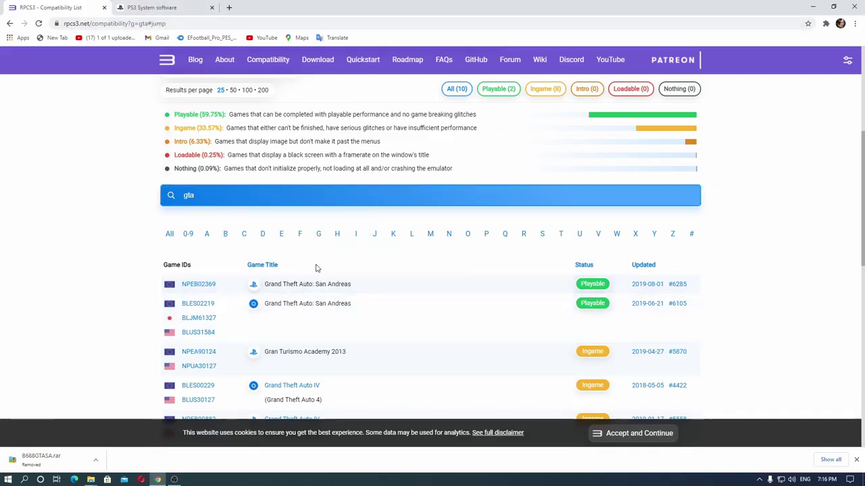
Download the latest RPCS3 build for Windows and the PS3 system software update 4.87 from the PlayStation support page
click(326, 63)
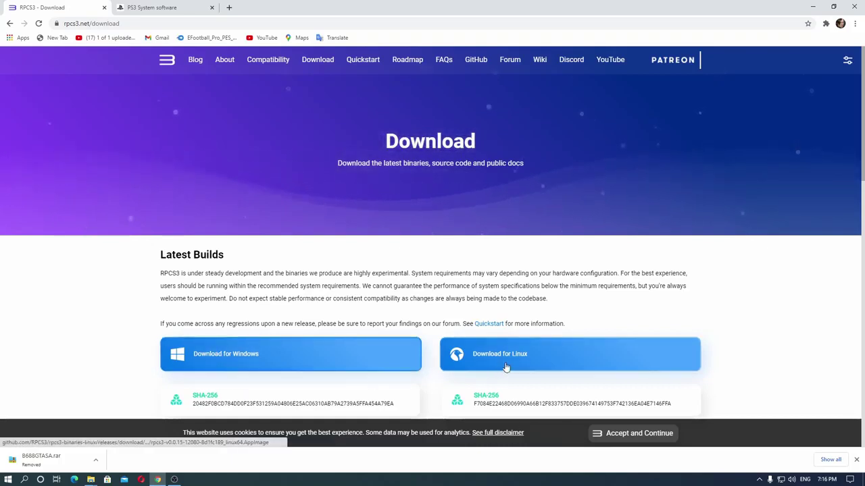
click(257, 356)
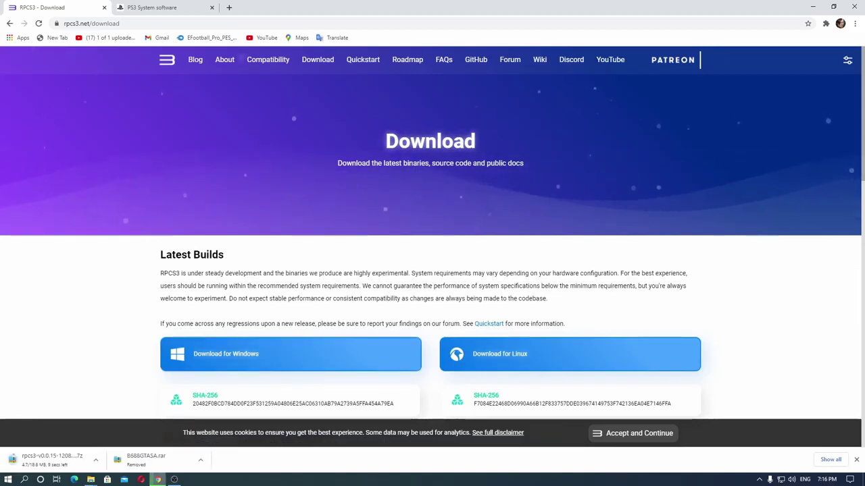
click(172, 7)
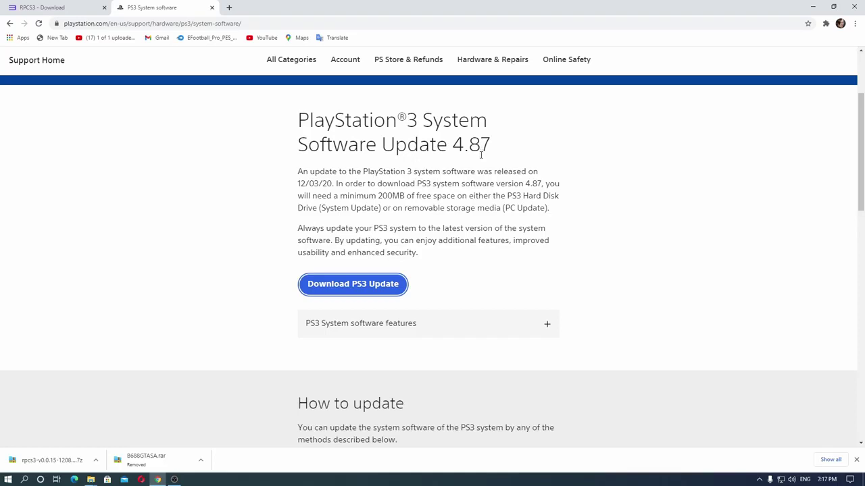
click(321, 291)
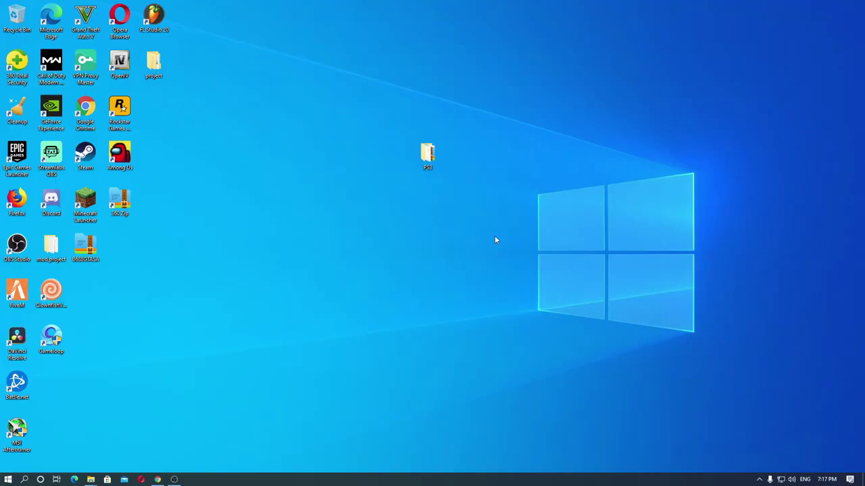
right_click(282, 108)
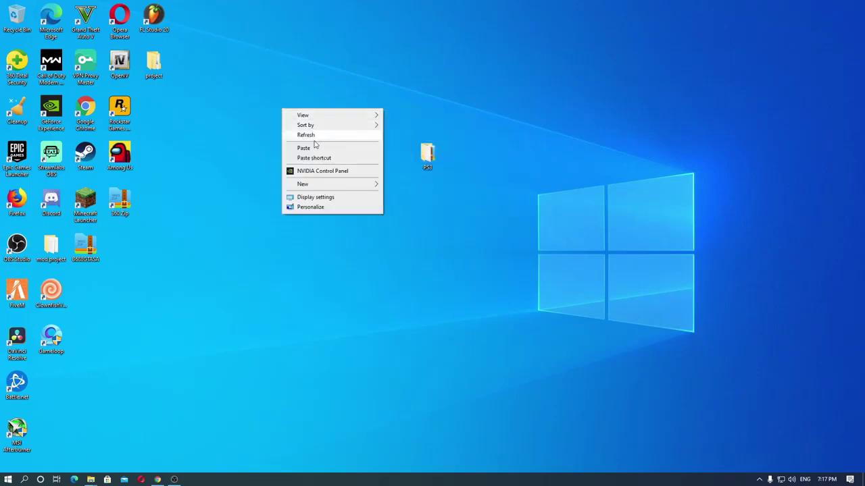
click(311, 136)
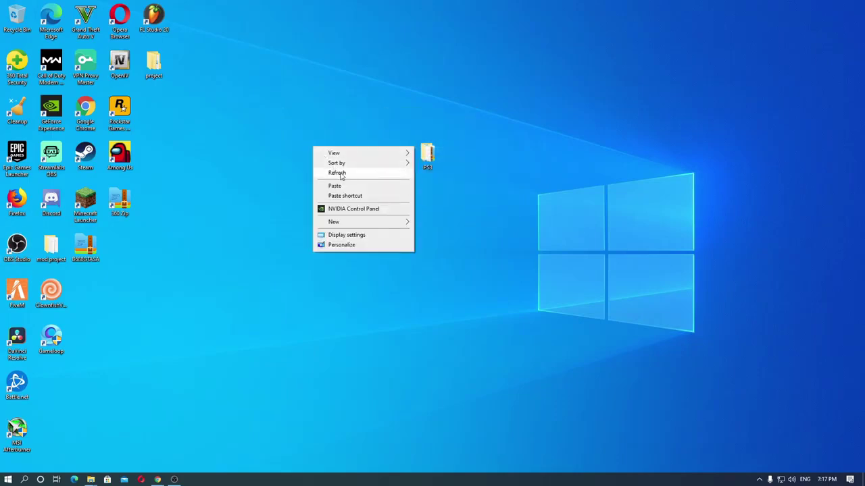
right_click(310, 150)
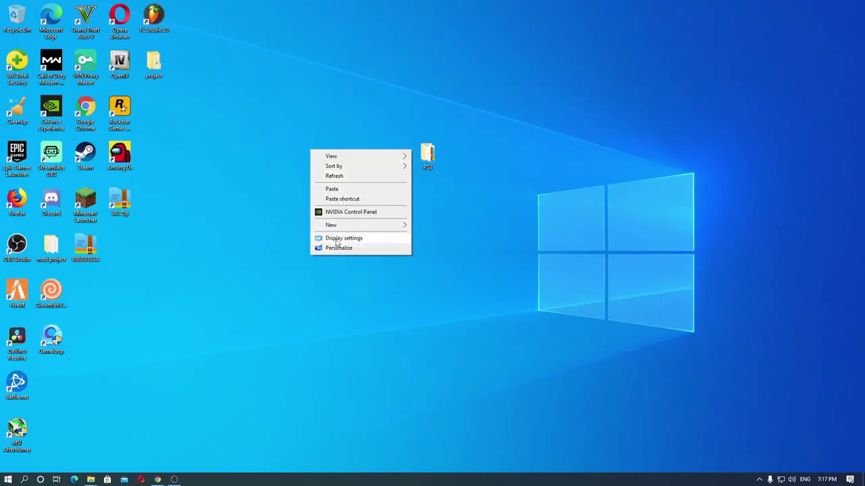
mouse_move(338, 226)
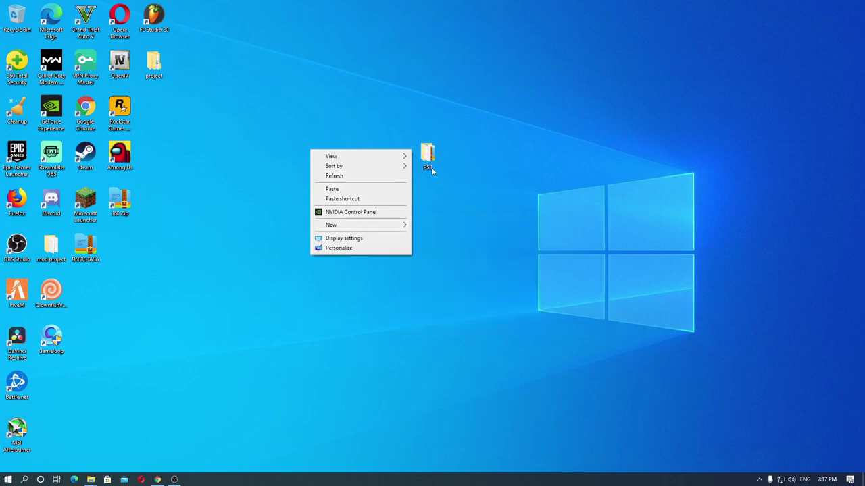
click(455, 226)
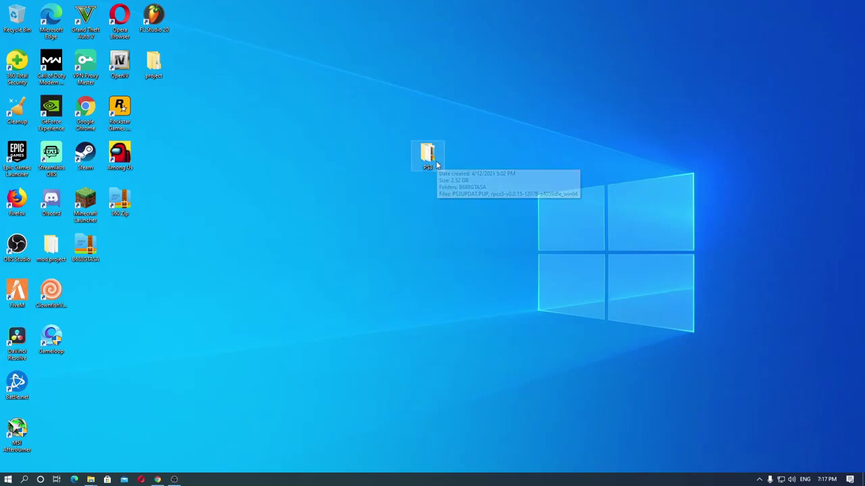
Open the desktop's PS3 folder and extract the rpcs3-v0.0.15-12078-e4059dfe_win64 archive into a folder of the same name
double_click(430, 158)
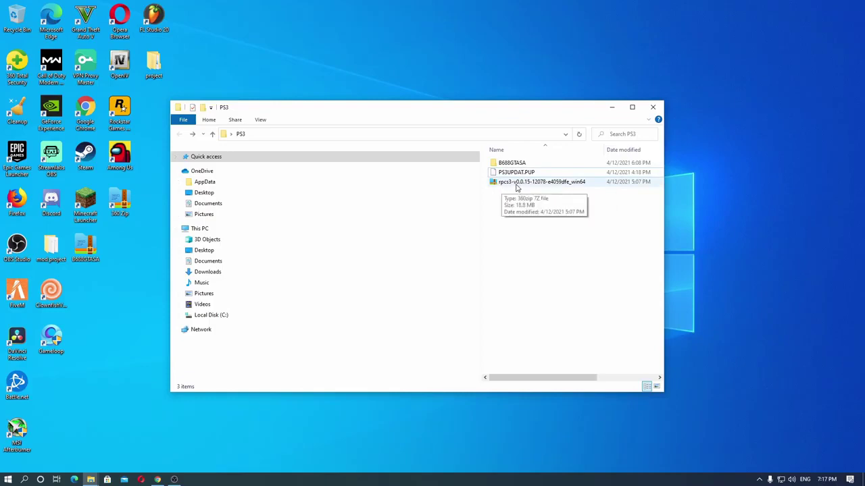
click(523, 183)
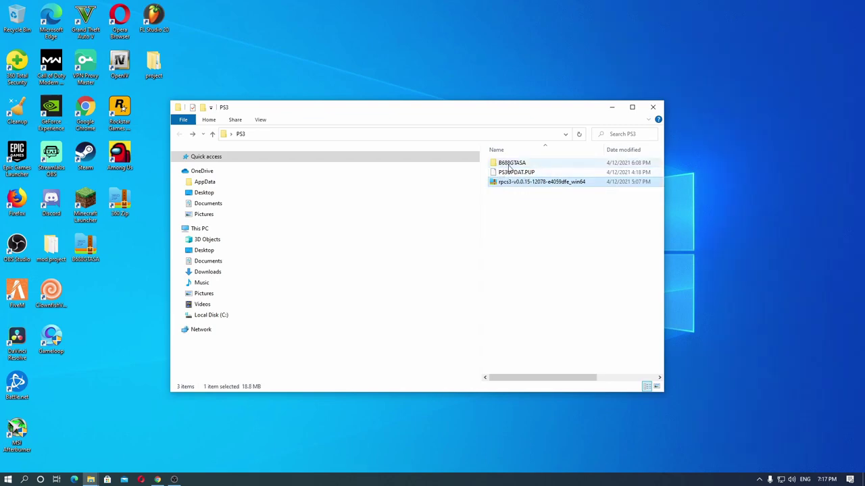
click(512, 165)
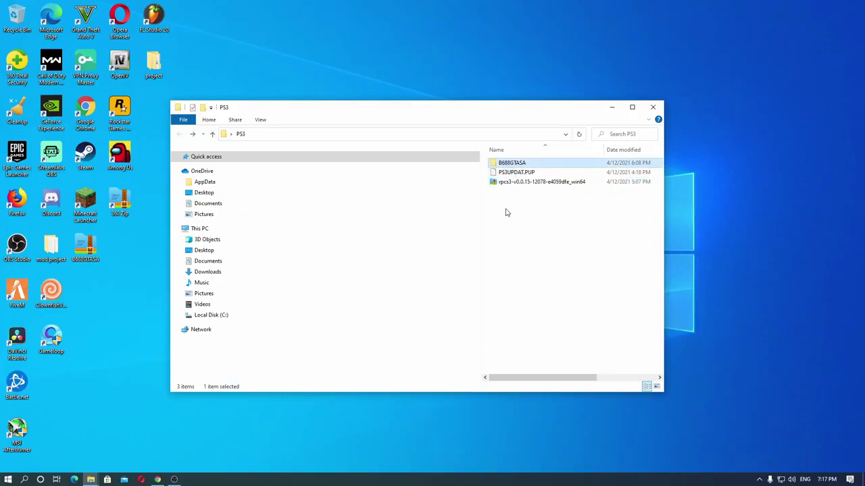
click(531, 216)
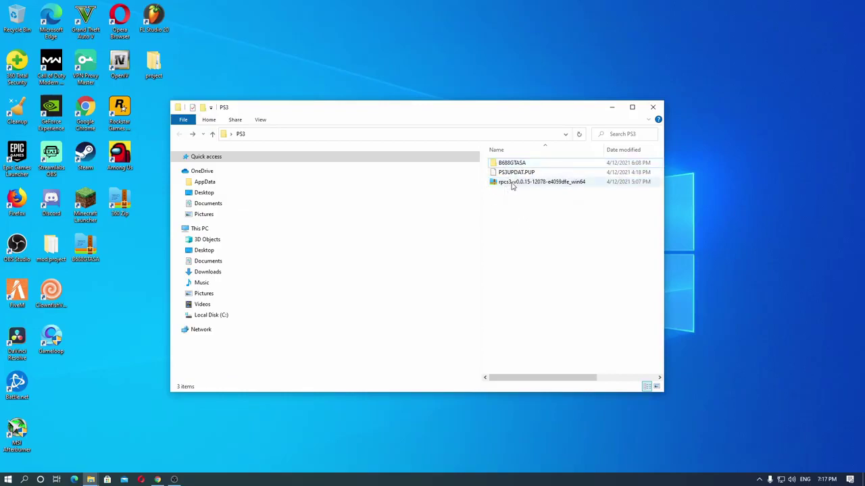
click(513, 186)
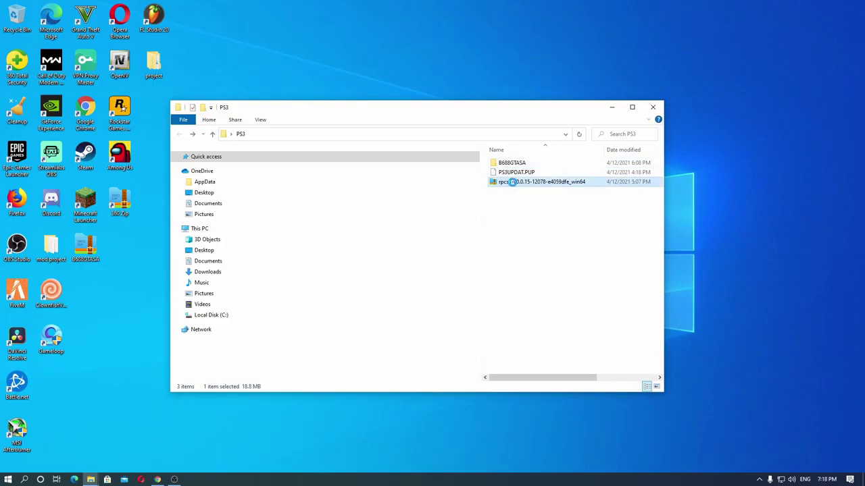
right_click(513, 182)
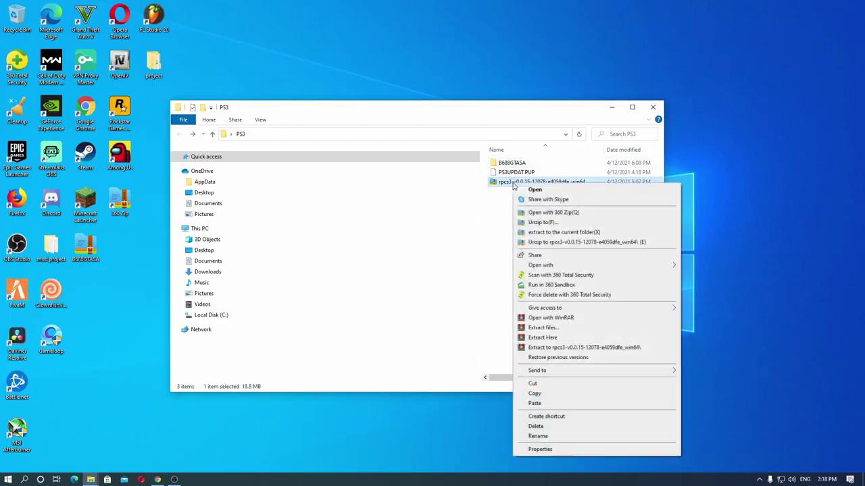
click(555, 348)
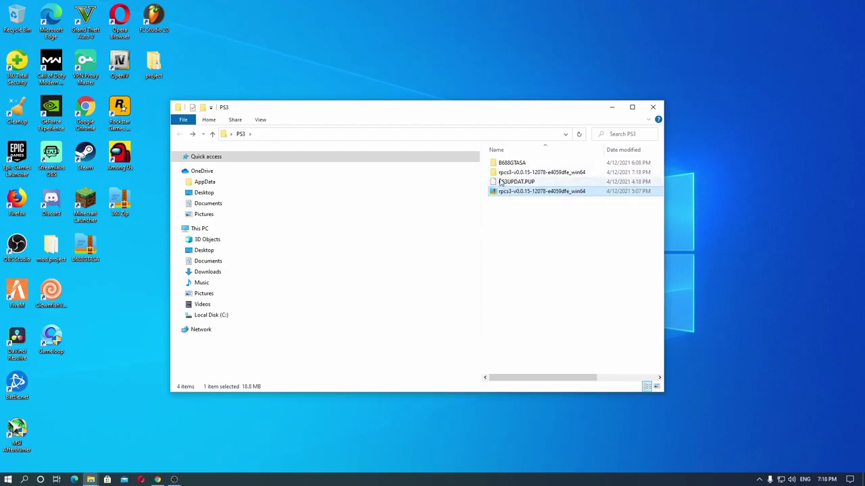
Launch the rpcs3 application from the extracted rpcs3-v0.0.15-12078-e4059dfe_win64 folder
double_click(506, 174)
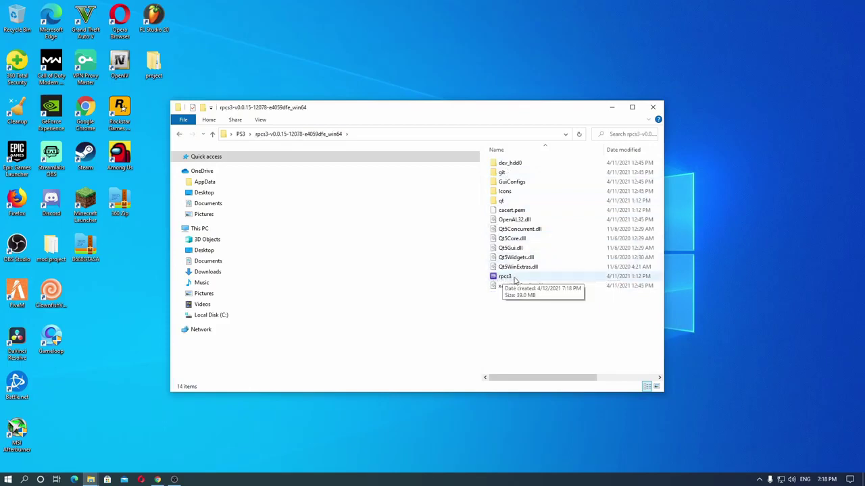
double_click(514, 278)
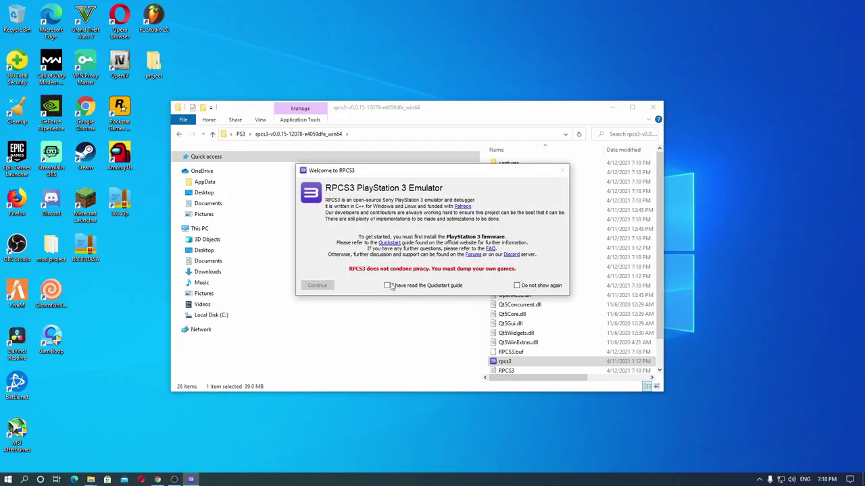
Acknowledge having read the Quickstart guide, set the welcome dialog not to show again, and continue into the emulator
click(388, 286)
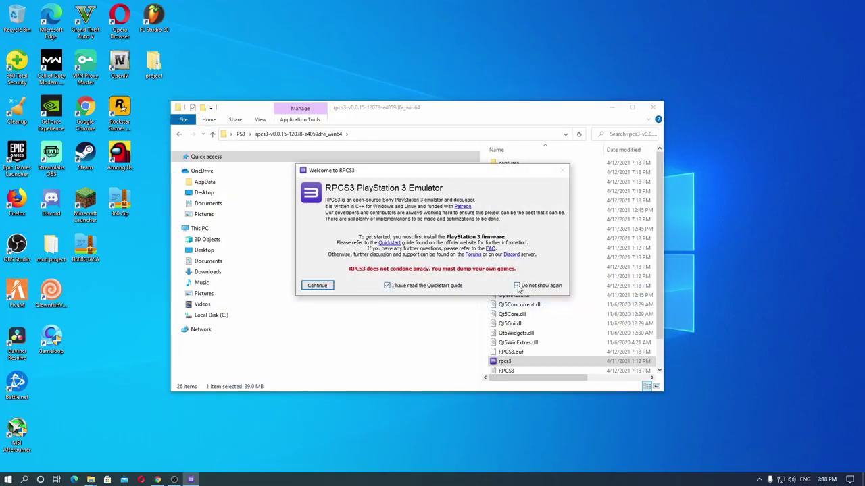
click(517, 286)
click(317, 285)
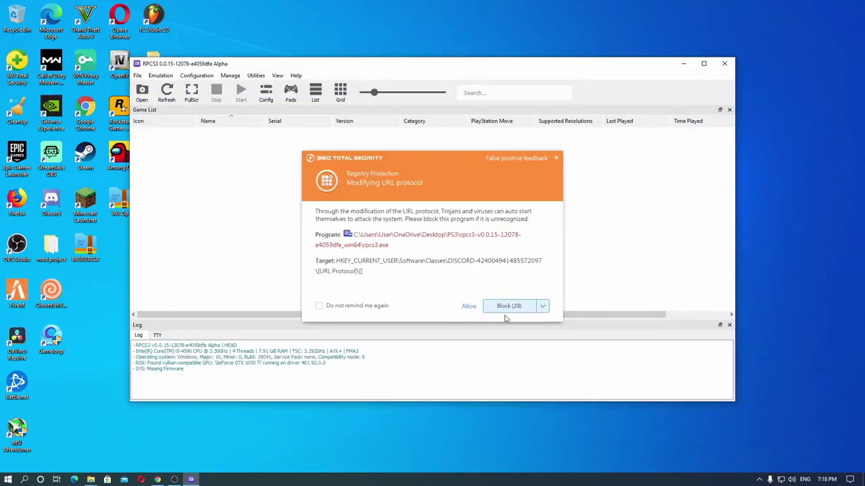
Allow rpcs3.exe's URL protocol change in the 360 Total Security prompt and decline the RPCS3 version update
click(470, 307)
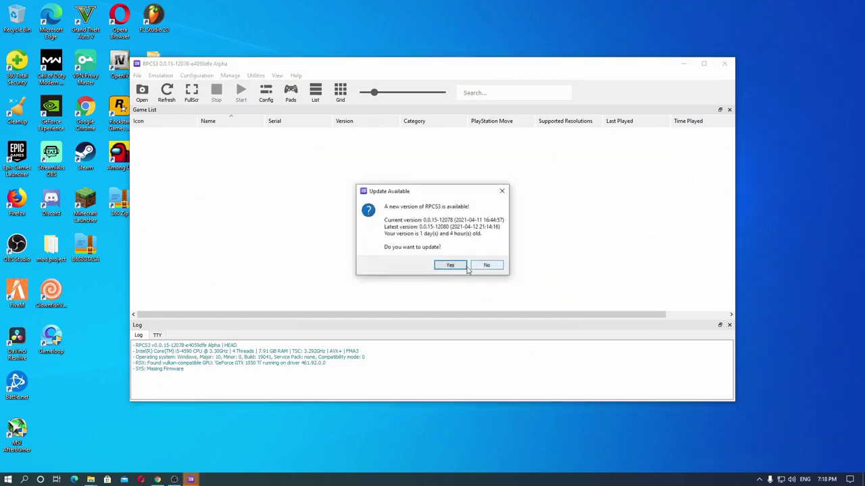
click(485, 266)
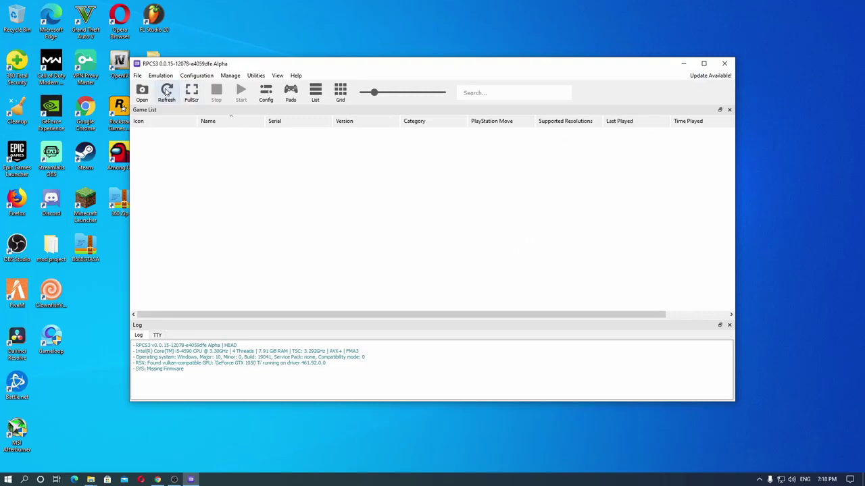
click(167, 94)
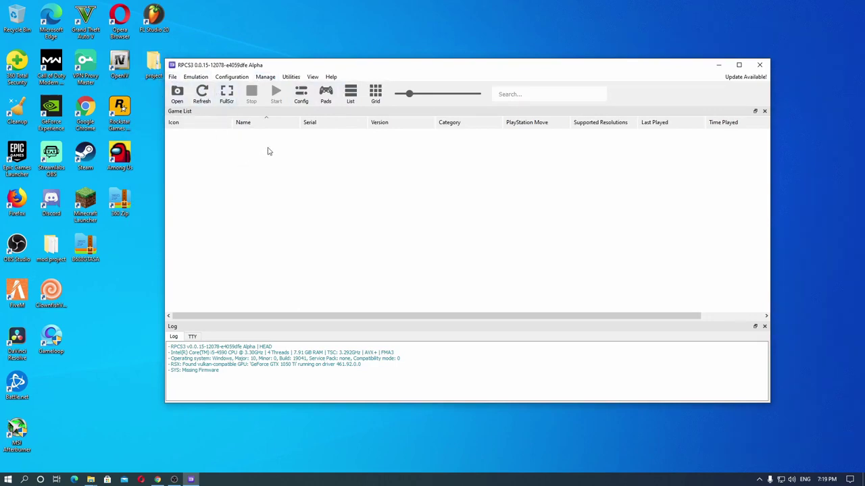
Maximize the RPCS3 window and install the PS3 firmware from PS3UPDAT.PUP in the desktop's PS3 folder
click(172, 76)
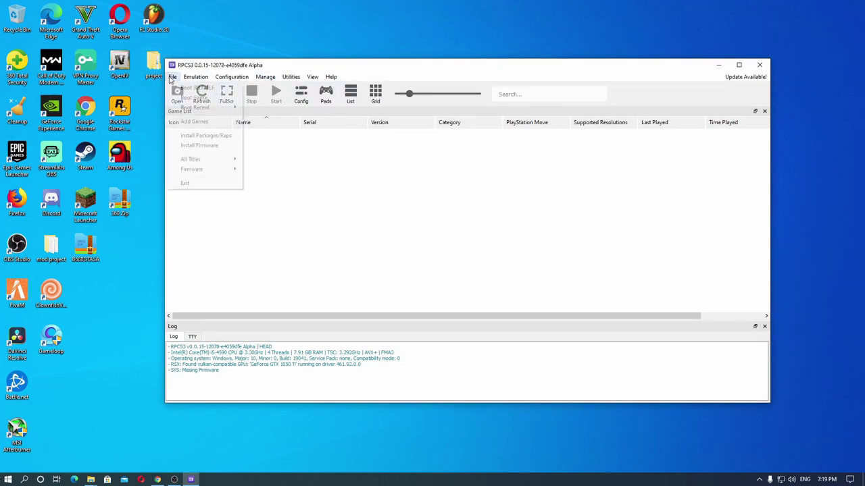
click(739, 71)
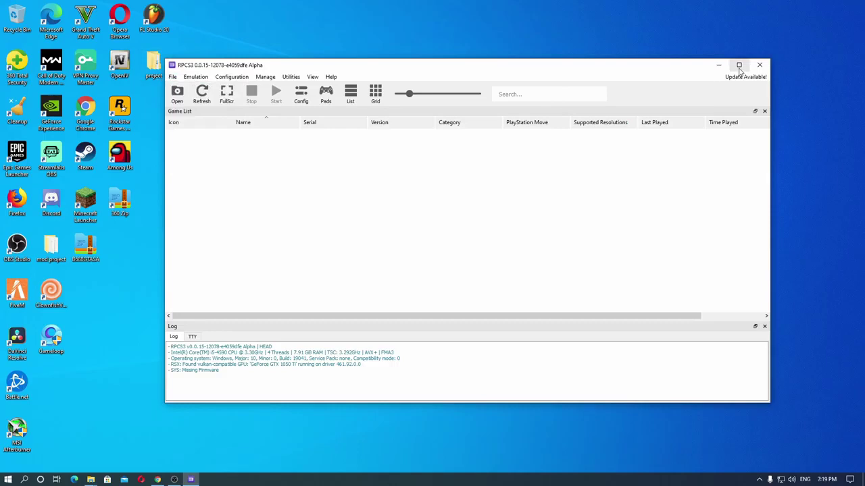
click(739, 65)
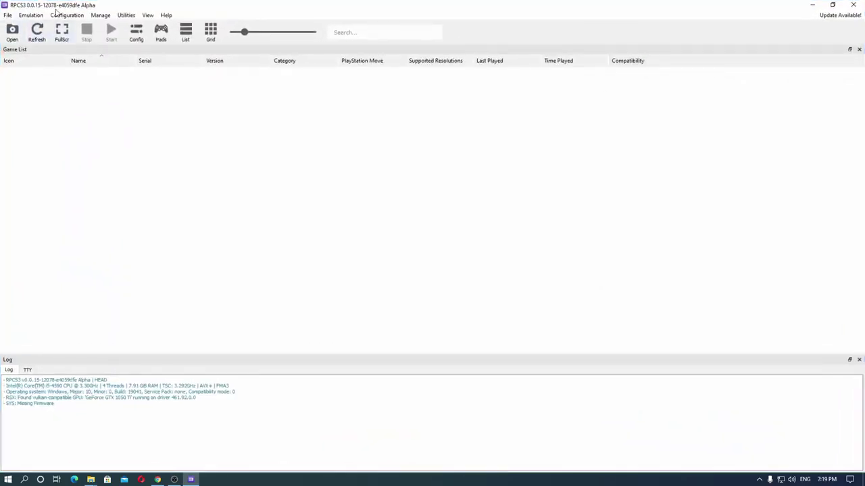
click(7, 15)
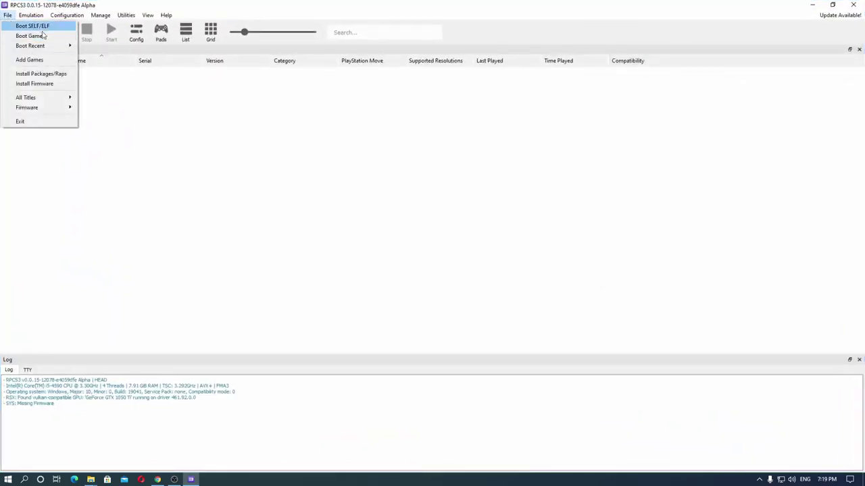
mouse_move(50, 48)
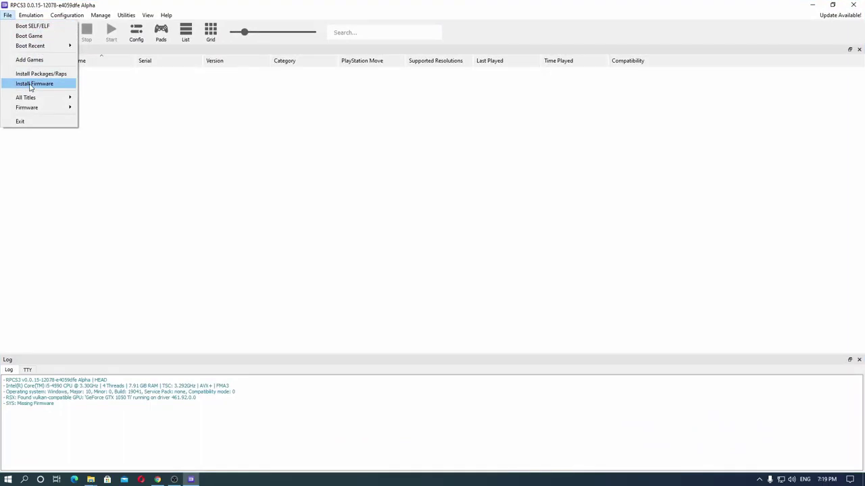
click(30, 84)
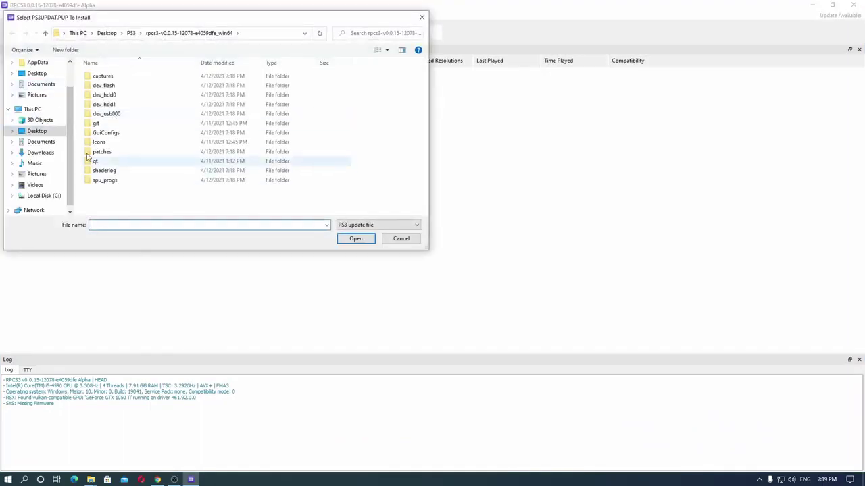
click(36, 132)
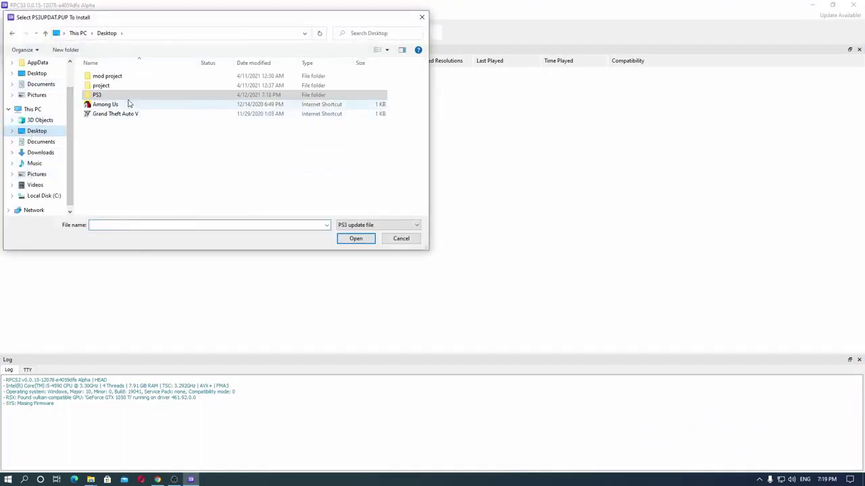
double_click(96, 98)
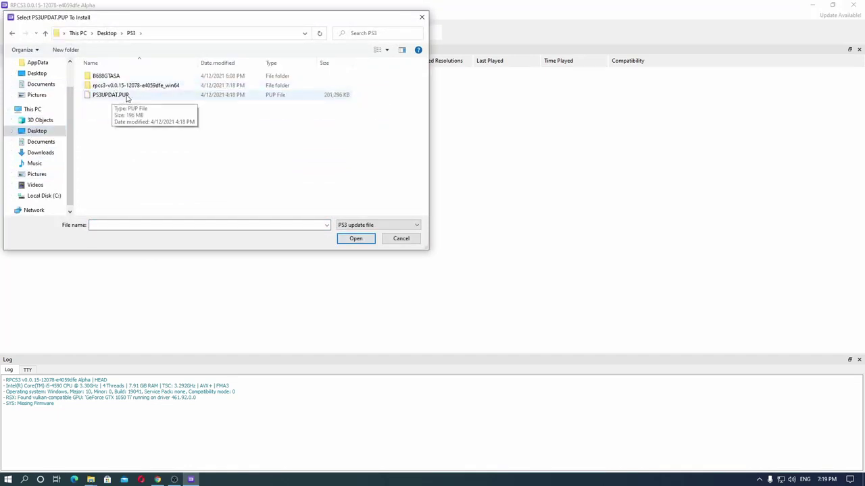
click(124, 99)
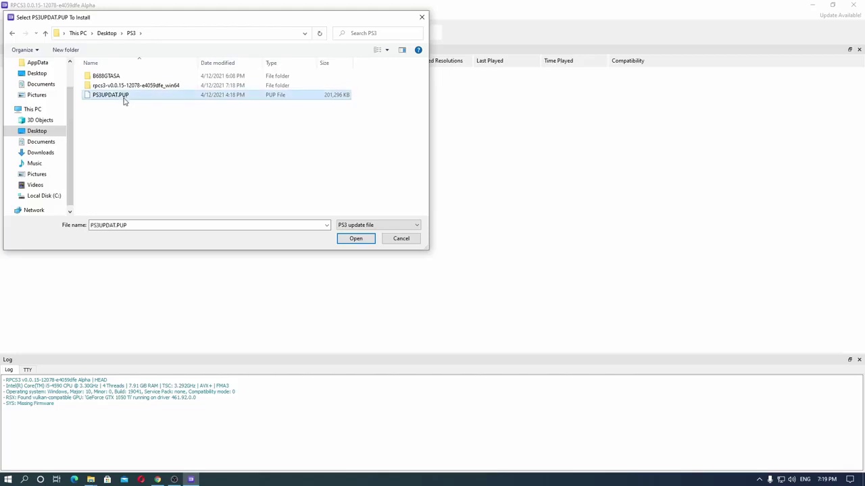
click(356, 239)
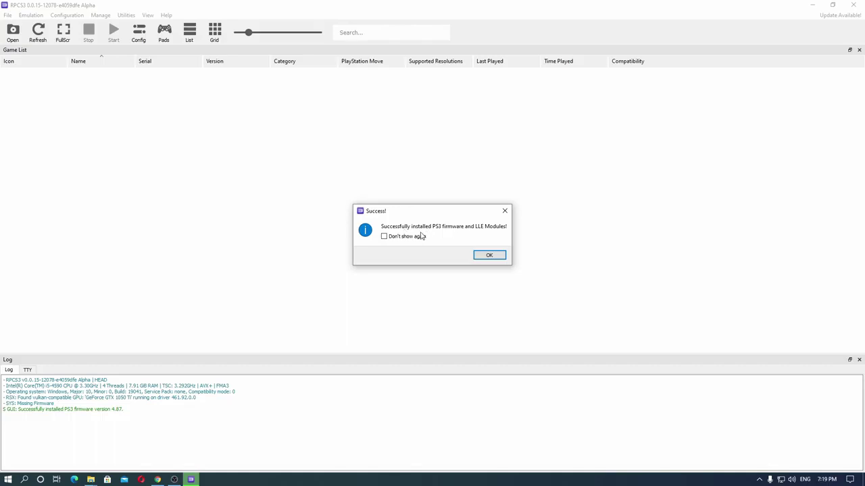
click(490, 255)
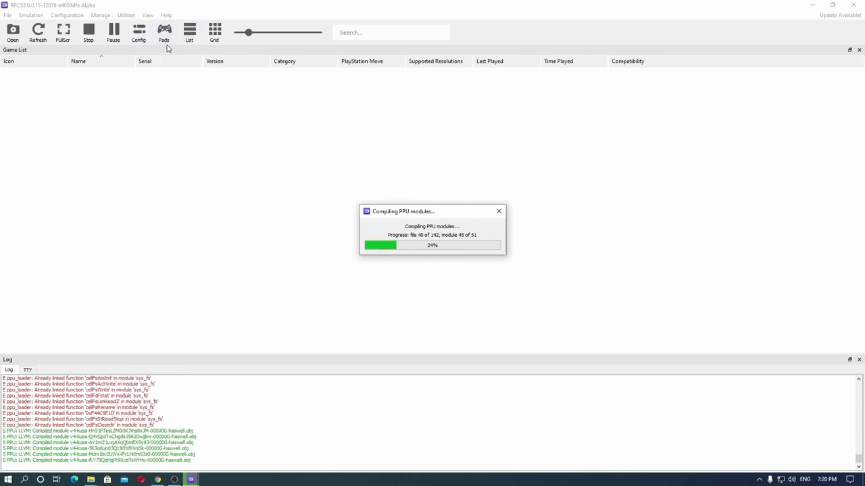
Map Player 1's D-Pad Up to the Up key, keep the Keyboard handler, and save the gamepad settings
click(162, 39)
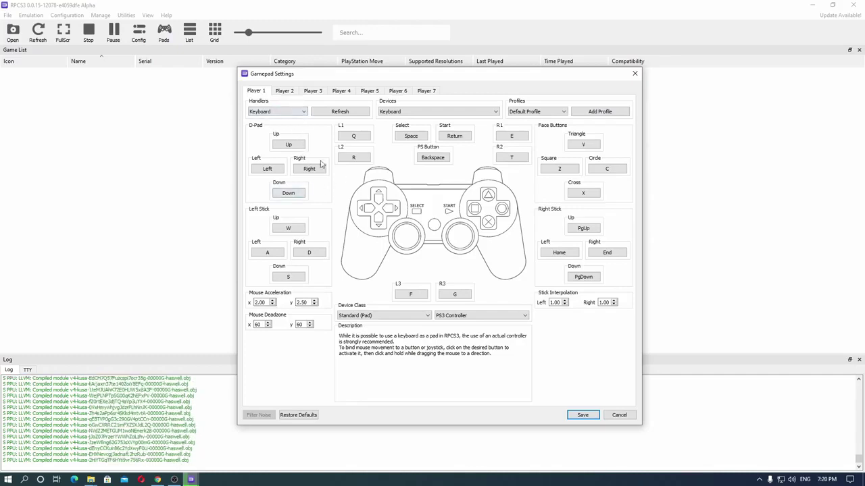
click(290, 145)
key(Up)
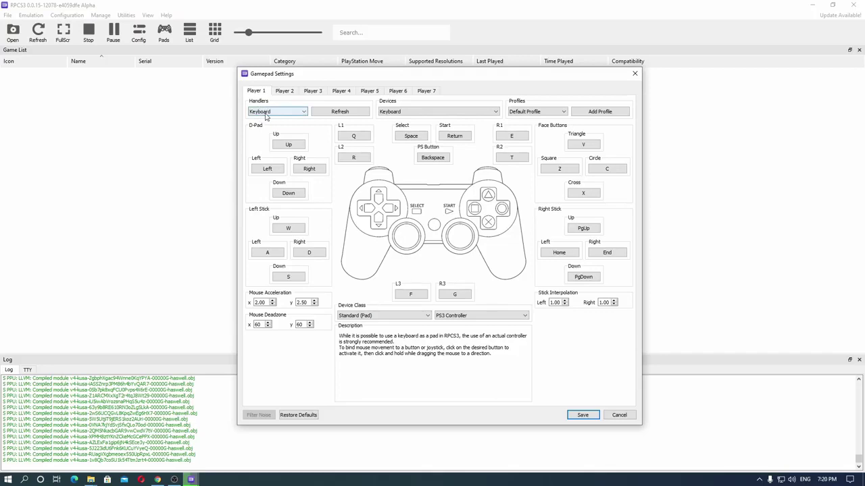
click(304, 112)
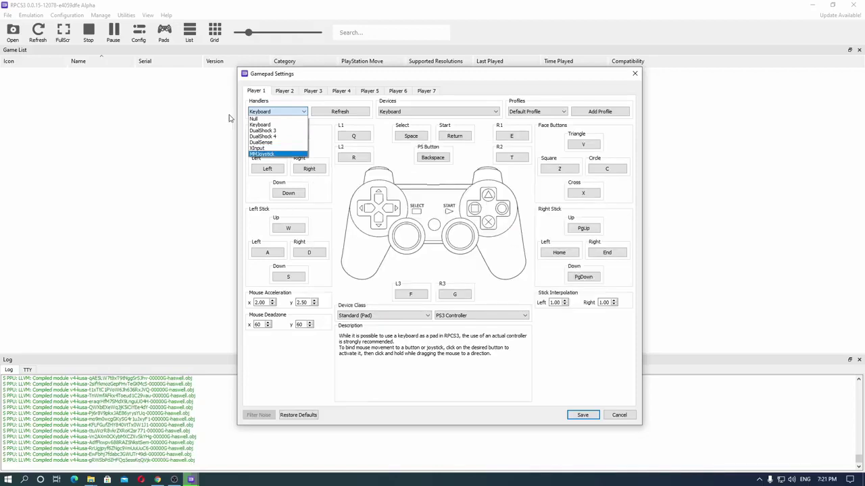
click(275, 112)
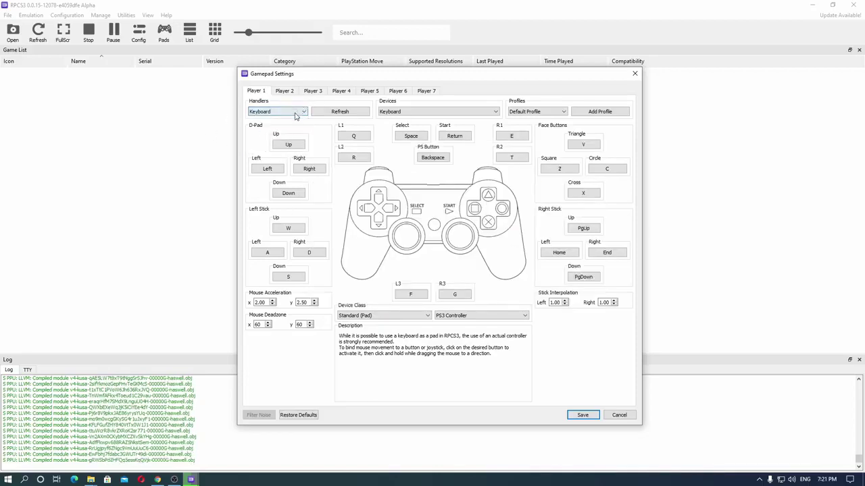
click(584, 415)
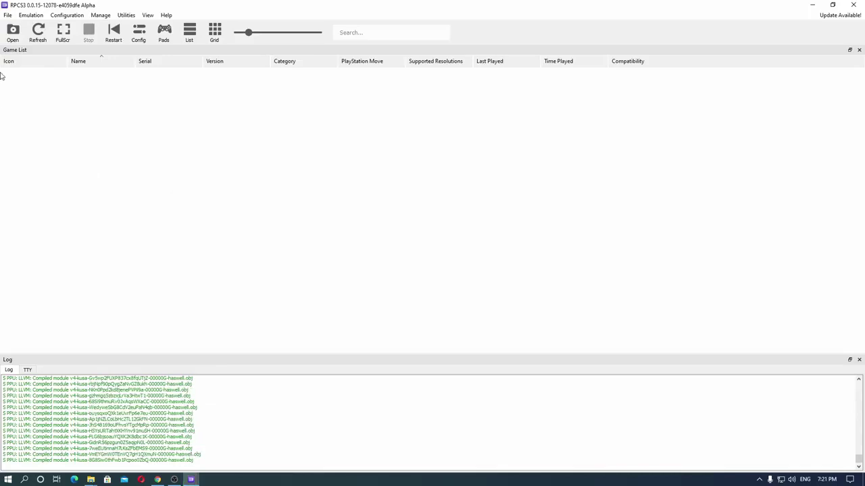
Configure the GPU settings with the Vulkan renderer and a 16:9 aspect ratio, and save the settings
click(68, 15)
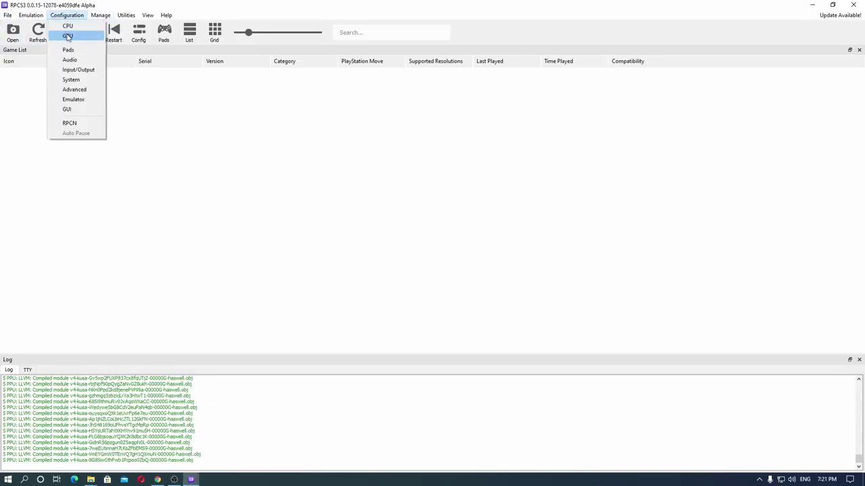
click(67, 36)
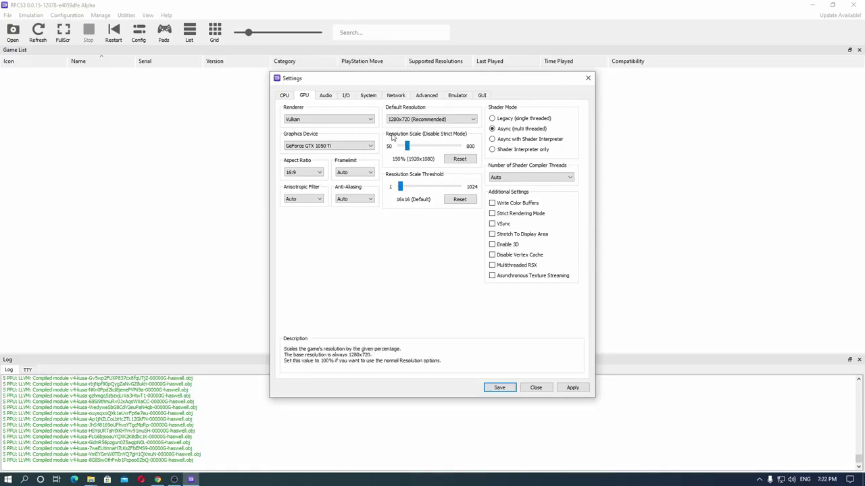
click(336, 122)
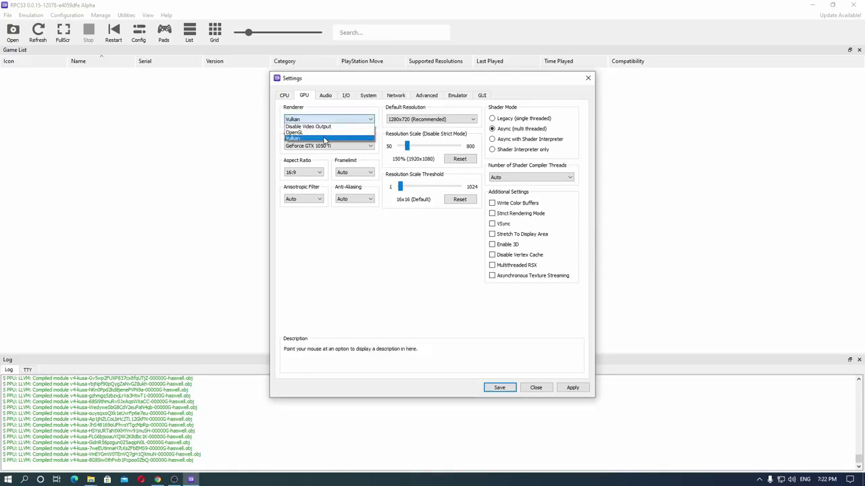
click(324, 140)
click(319, 173)
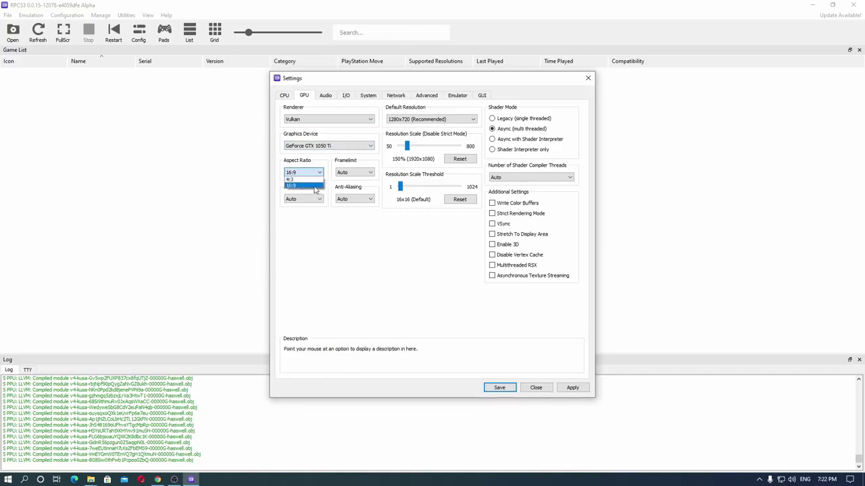
mouse_move(310, 177)
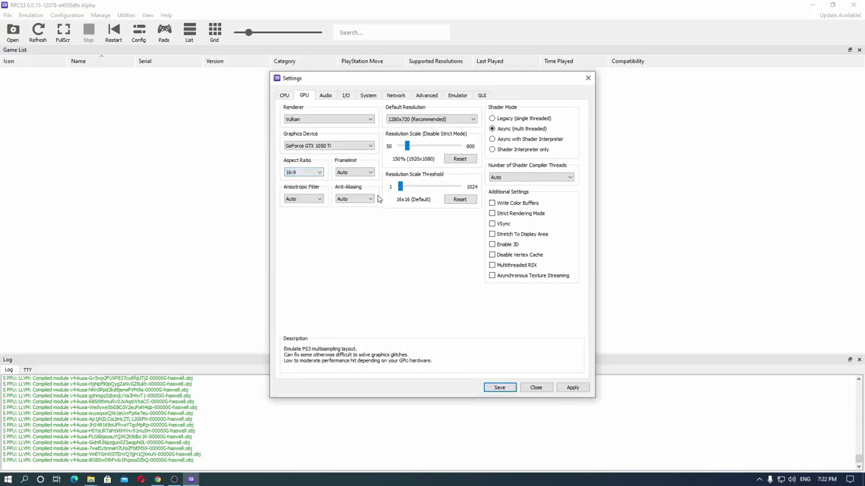
mouse_move(400, 190)
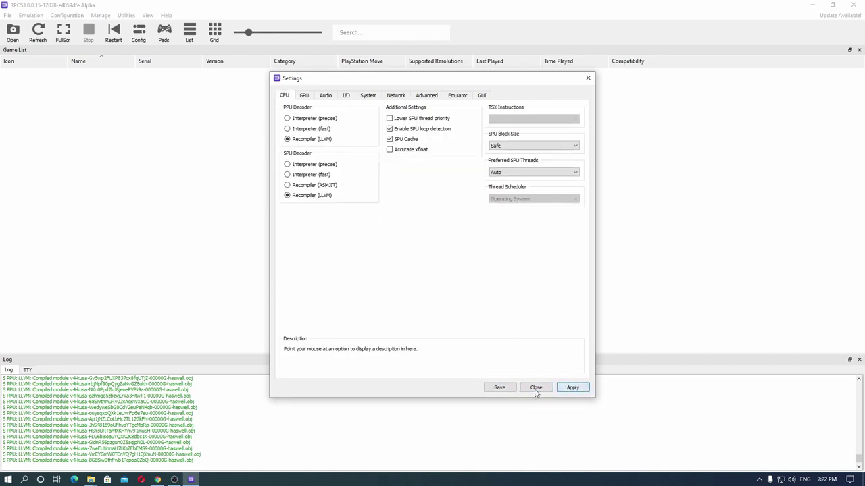
click(500, 388)
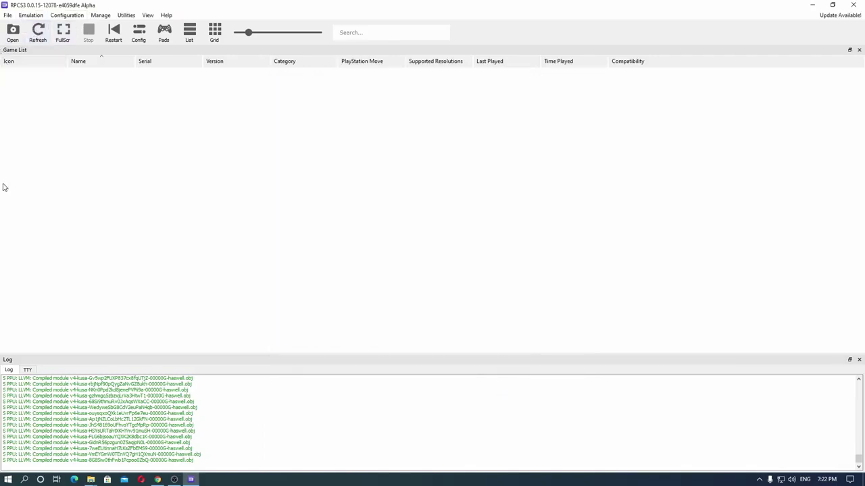
Add the BLUS31584 game folder from the desktop's PS3\B688GTASA folder to the game list
click(7, 15)
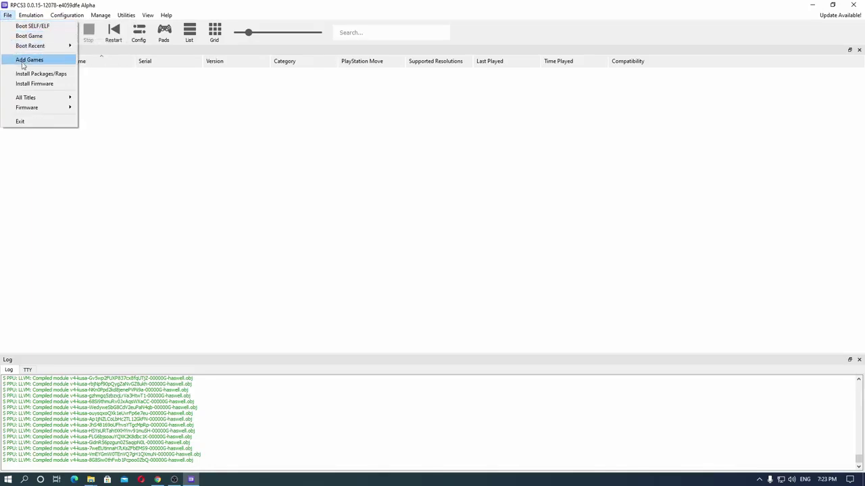
click(42, 60)
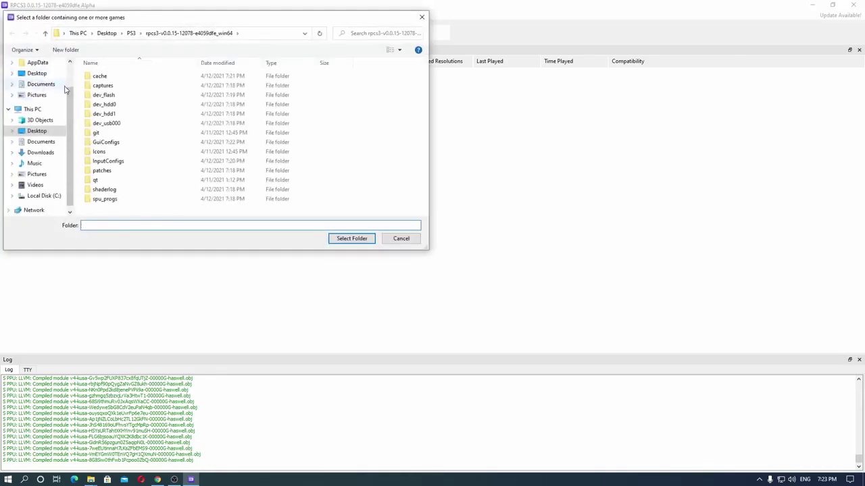
click(37, 131)
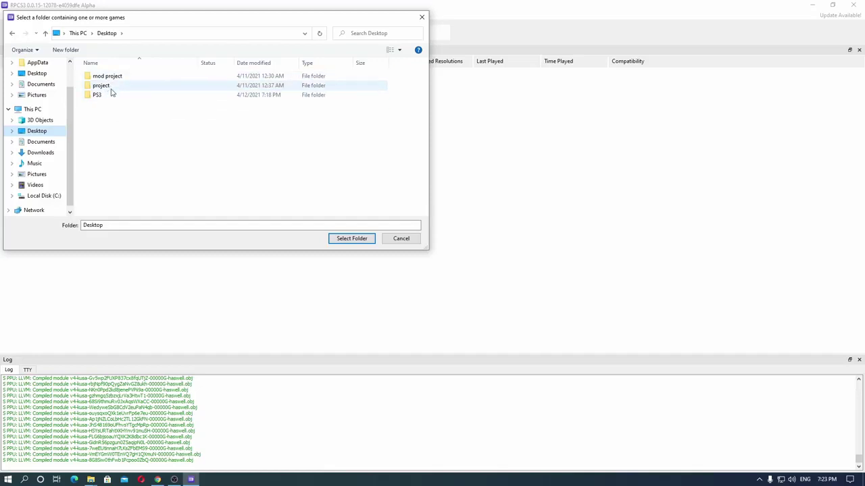
double_click(98, 97)
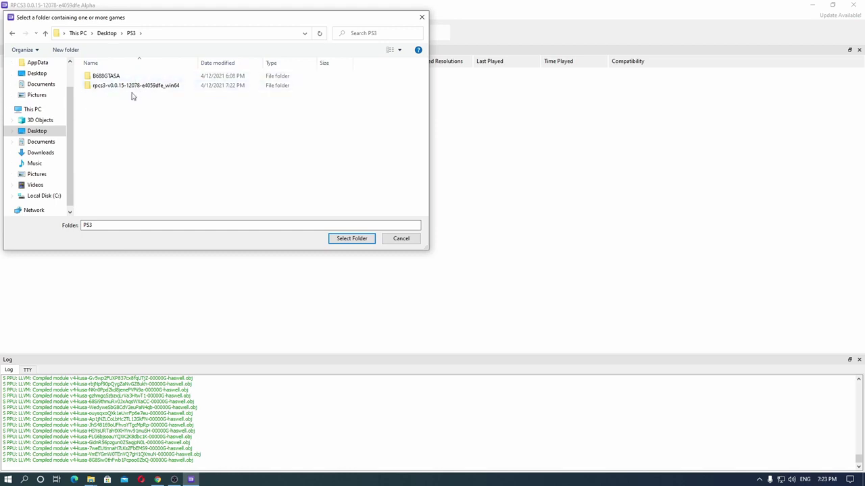
double_click(100, 77)
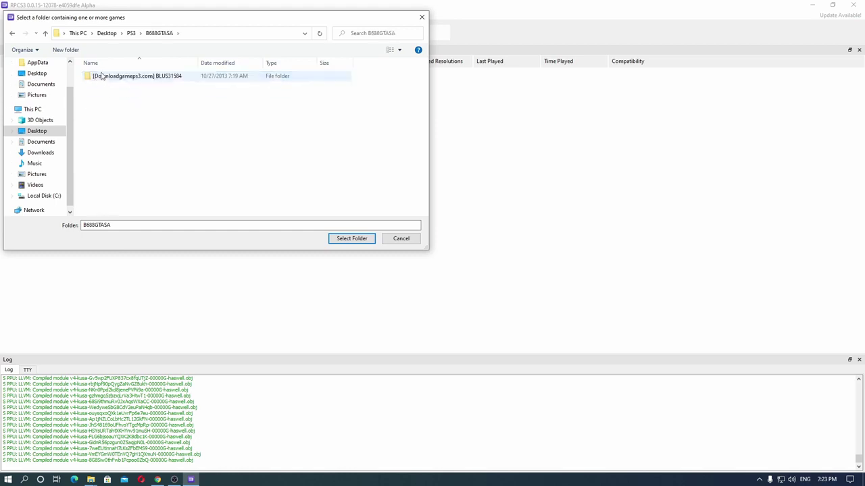
double_click(127, 77)
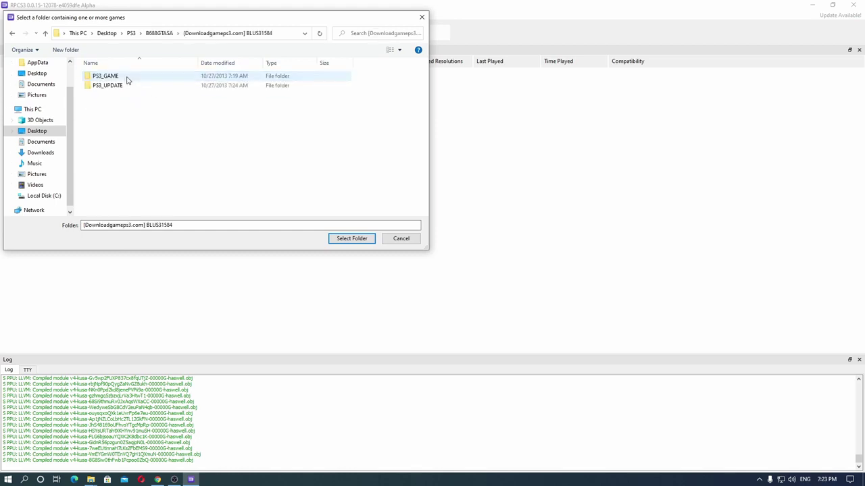
click(11, 34)
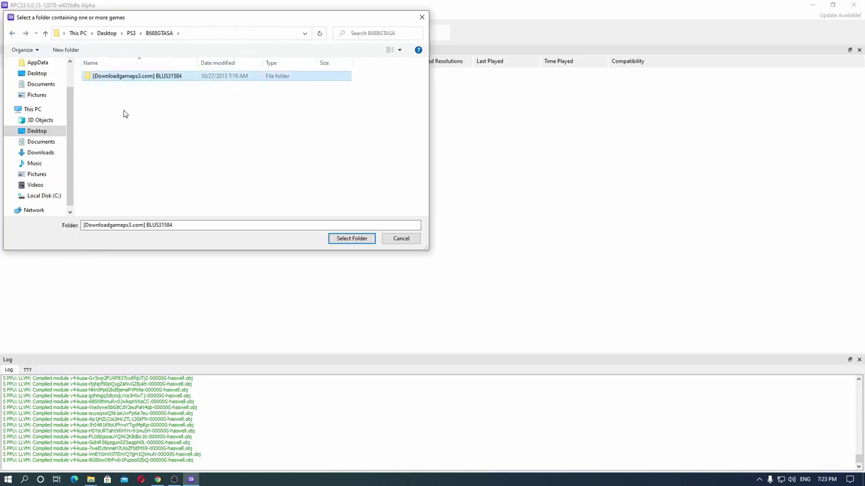
double_click(149, 79)
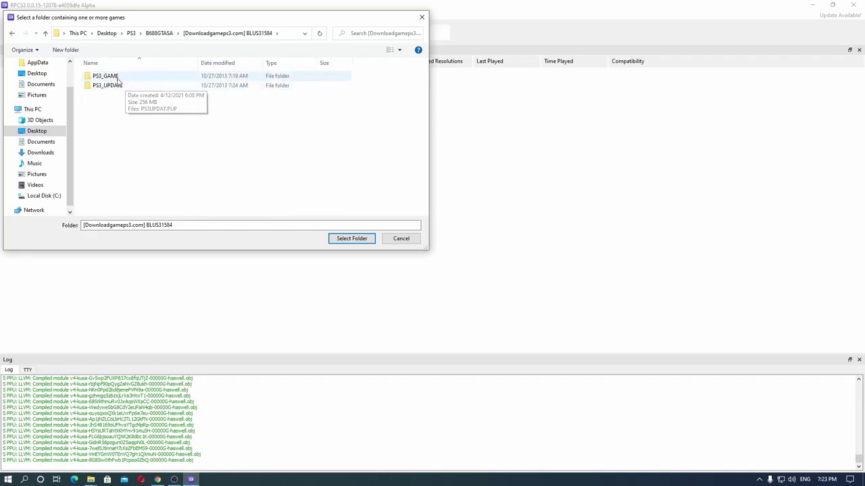
click(11, 34)
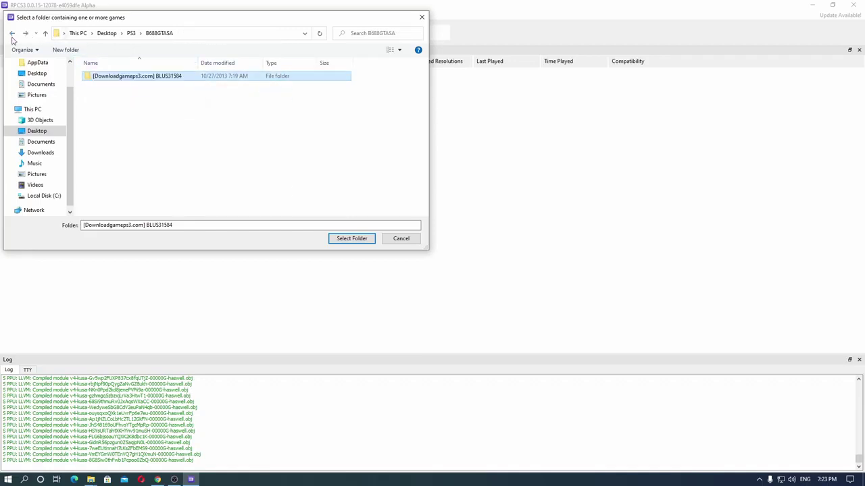
click(356, 241)
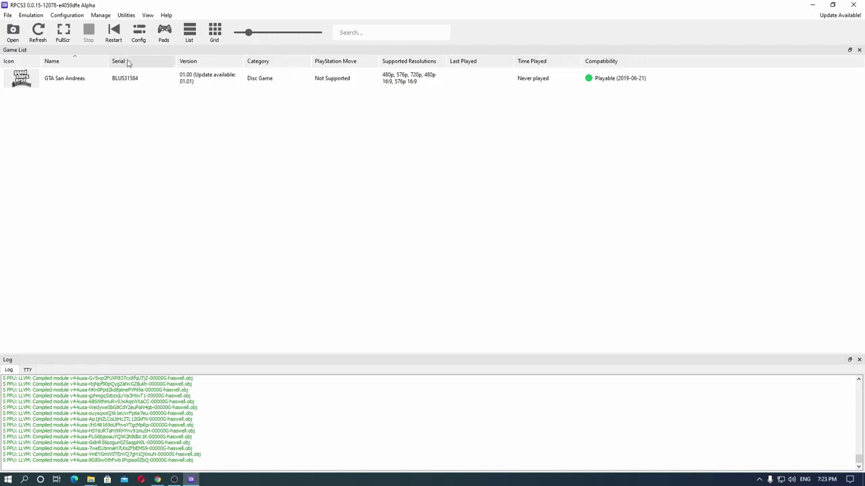
Boot GTA San Andreas from the game list, start a new game, and maximize the game window
click(35, 77)
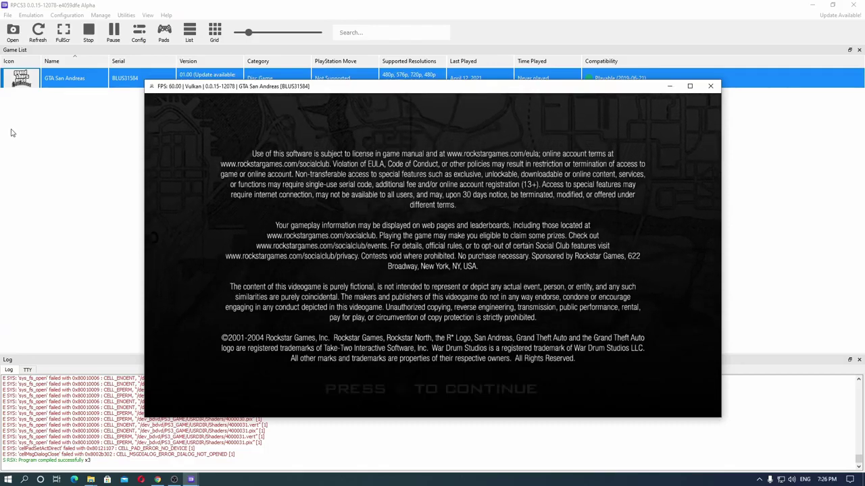
key(x)
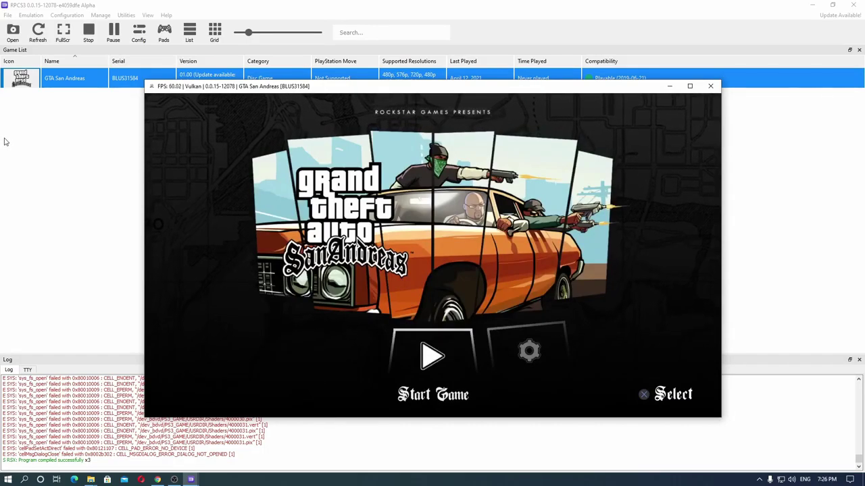
key(x)
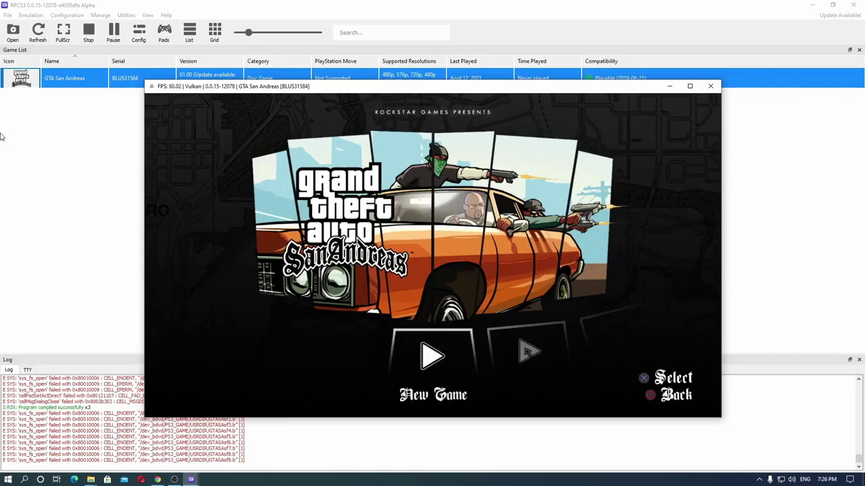
key(x)
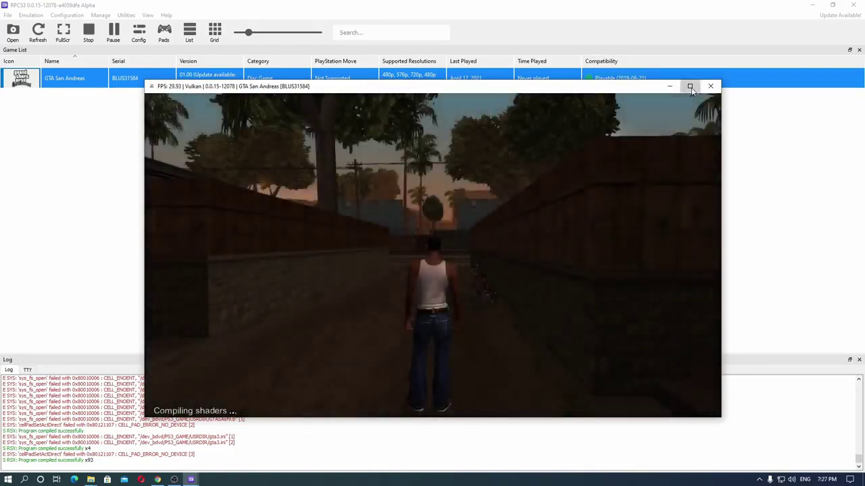
click(689, 85)
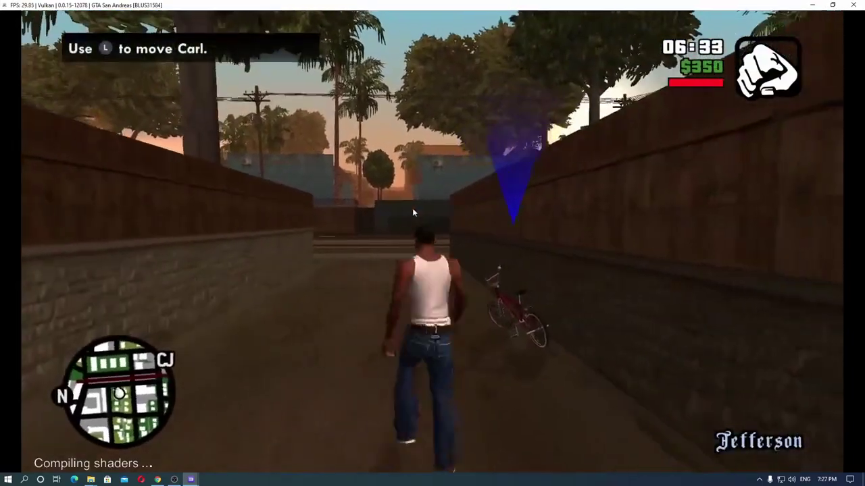
Test the movement controls by running Carl out of the alley and back and forth along the street to the taxi
key(s)
key(w)
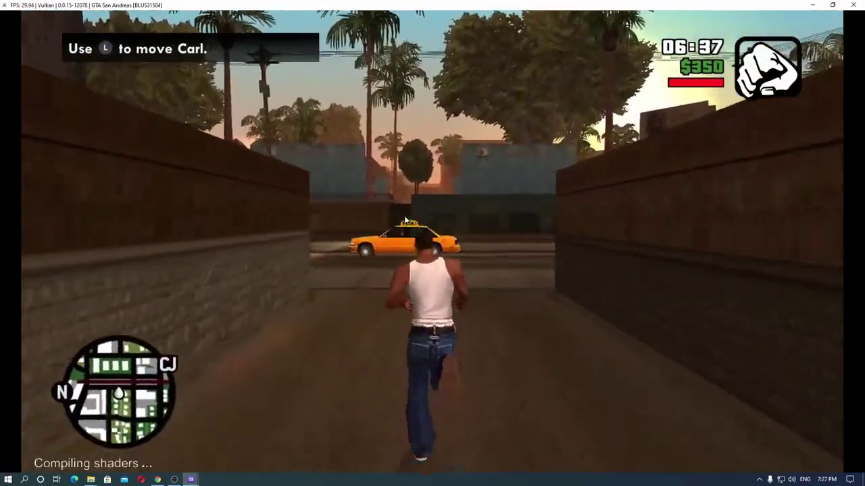
key(a)
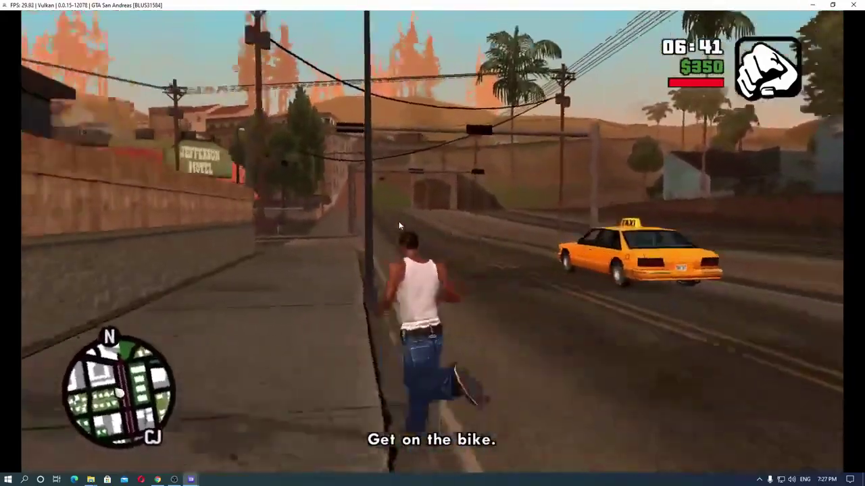
key(s)
key(w)
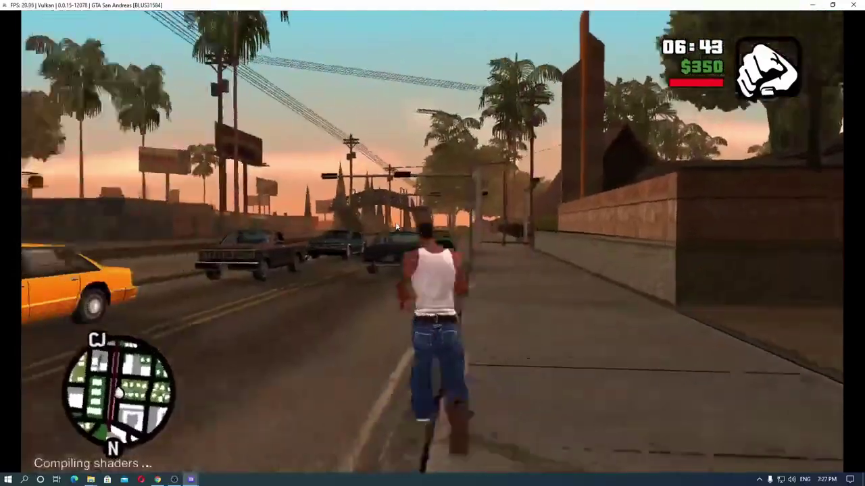
key(d)
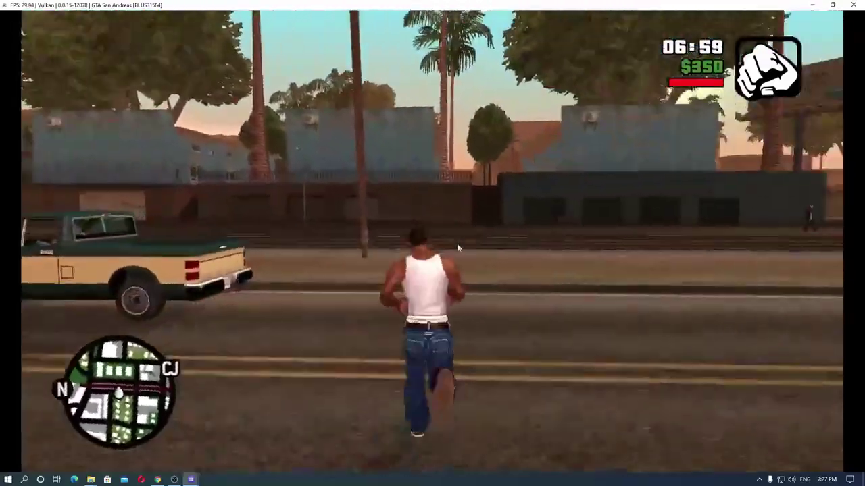
key(a)
key(w)
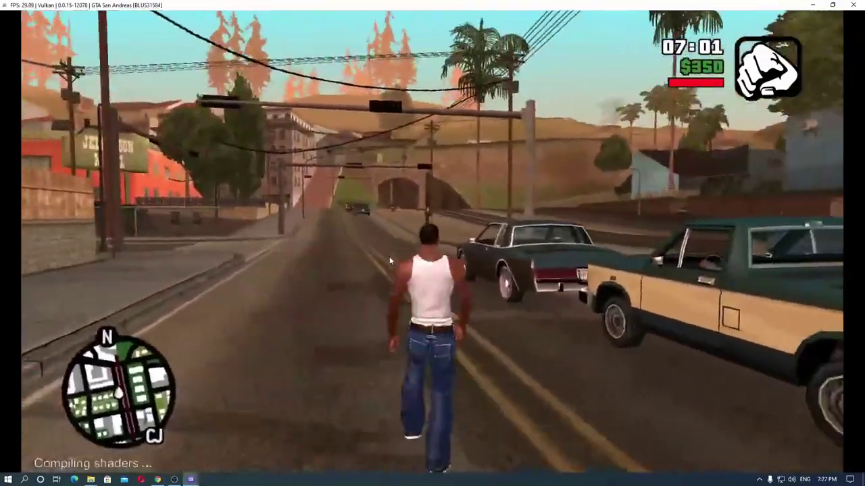
key(a)
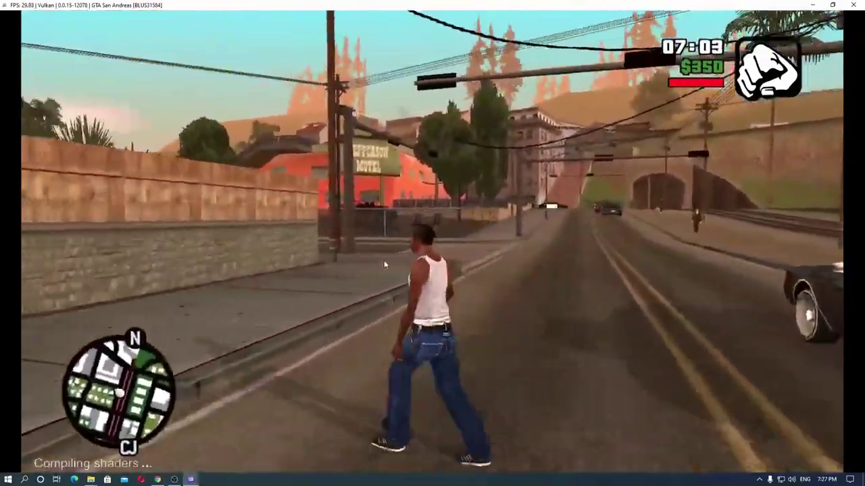
key(d)
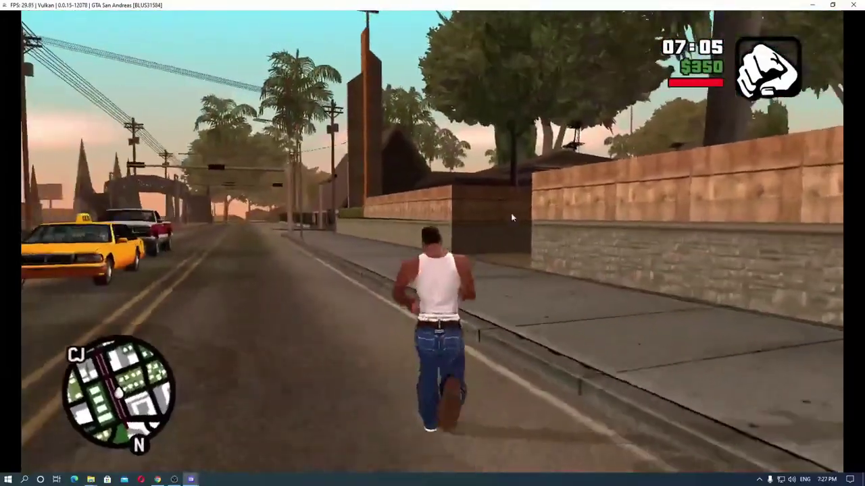
key(w)
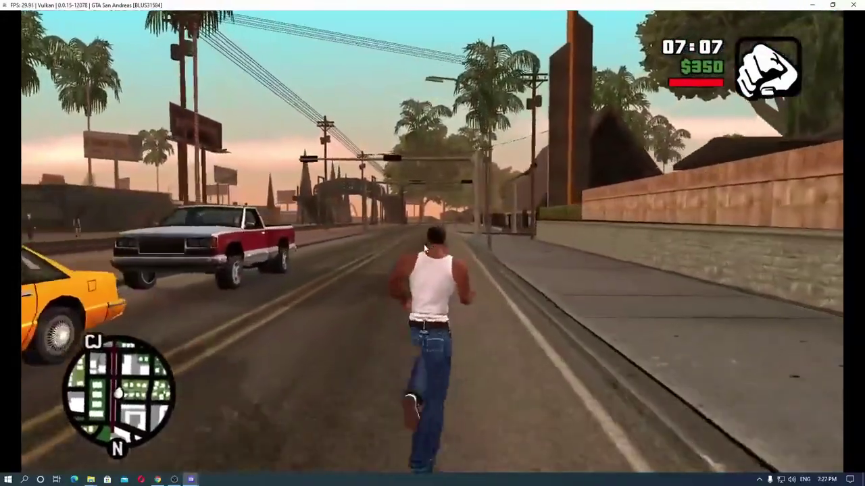
key(a)
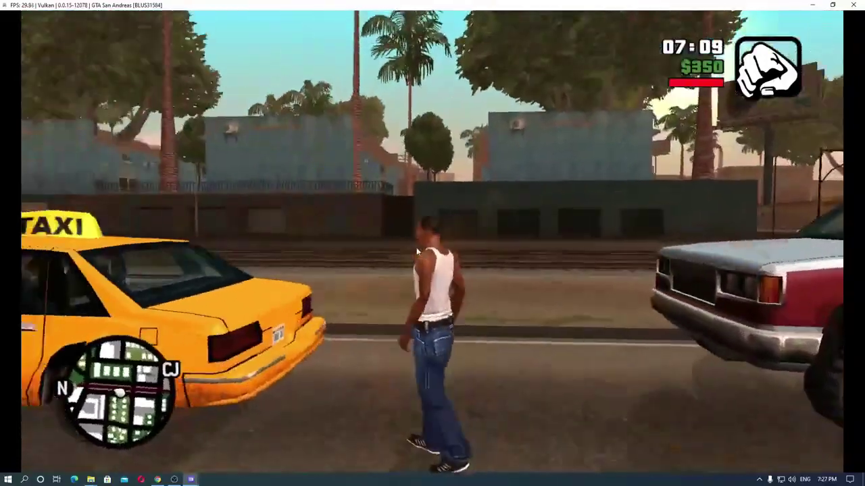
Get Carl into the yellow taxi and, after leaving it, run him across the sidewalk into the walled alley
key(f)
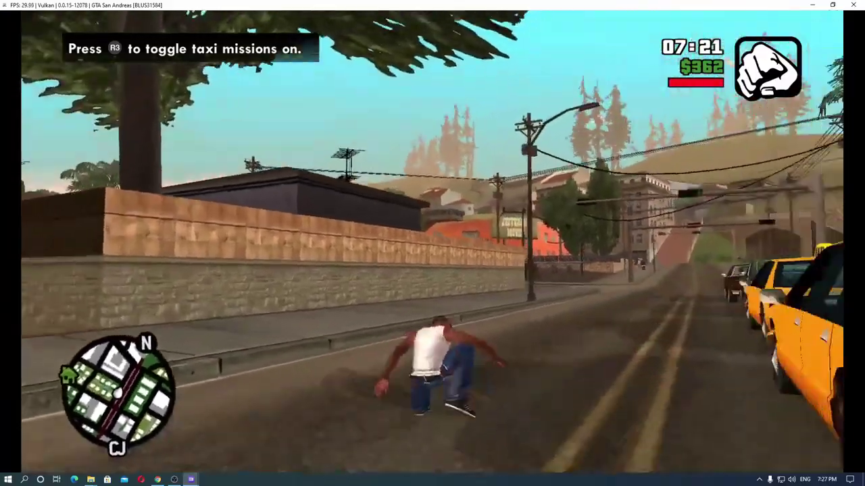
key(w)
key(a)
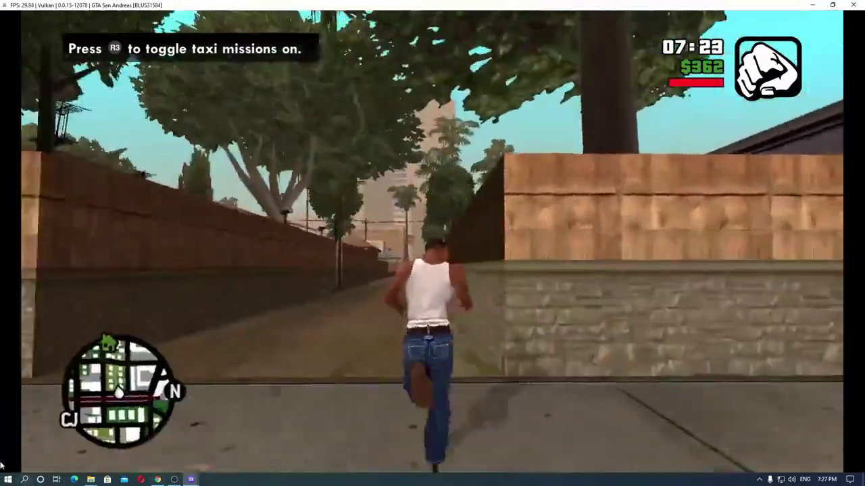
key(w)
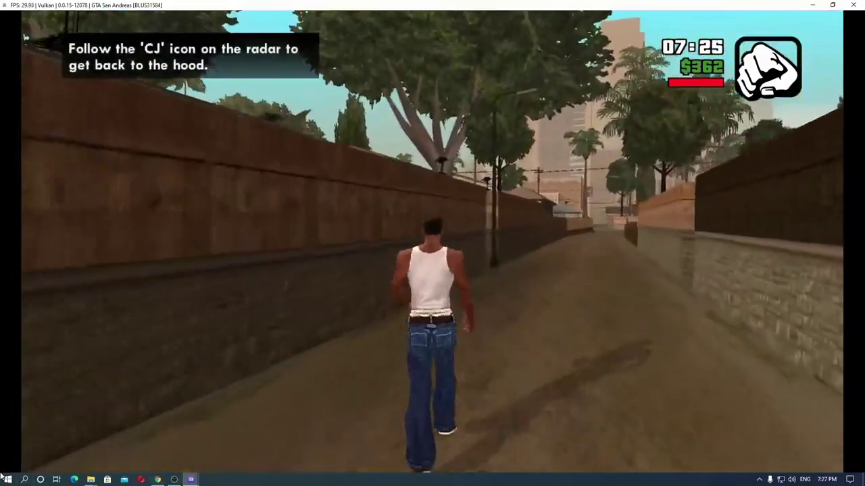